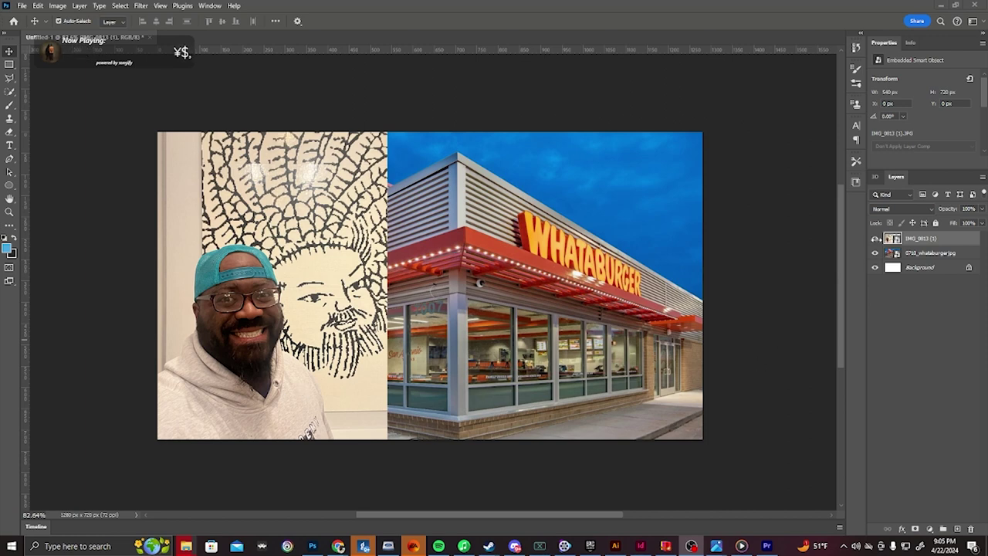
# Step: Check the selfie layer's visibility and add a layer mask to IMG_0813 (1)
pyautogui.click(875, 239)
pyautogui.click(875, 239)
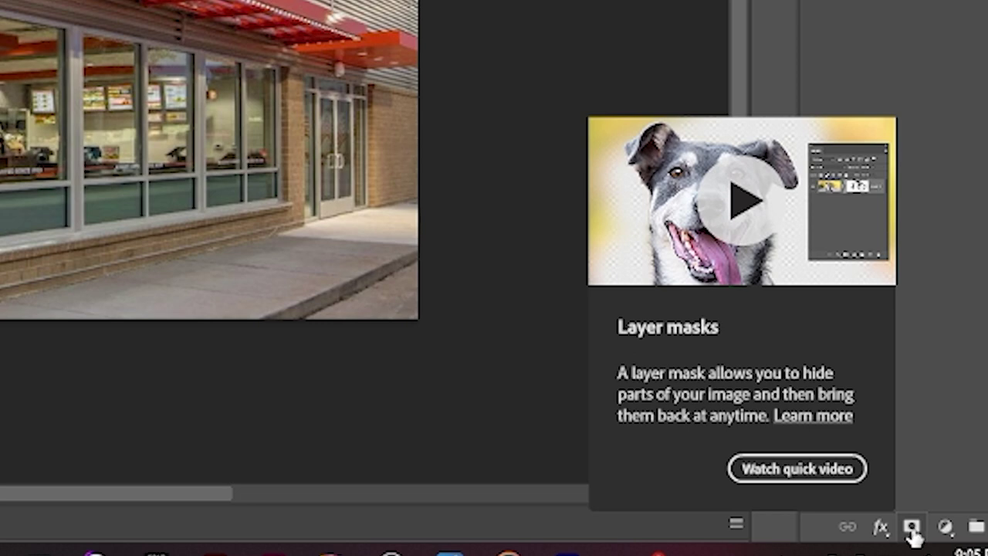
pyautogui.click(913, 530)
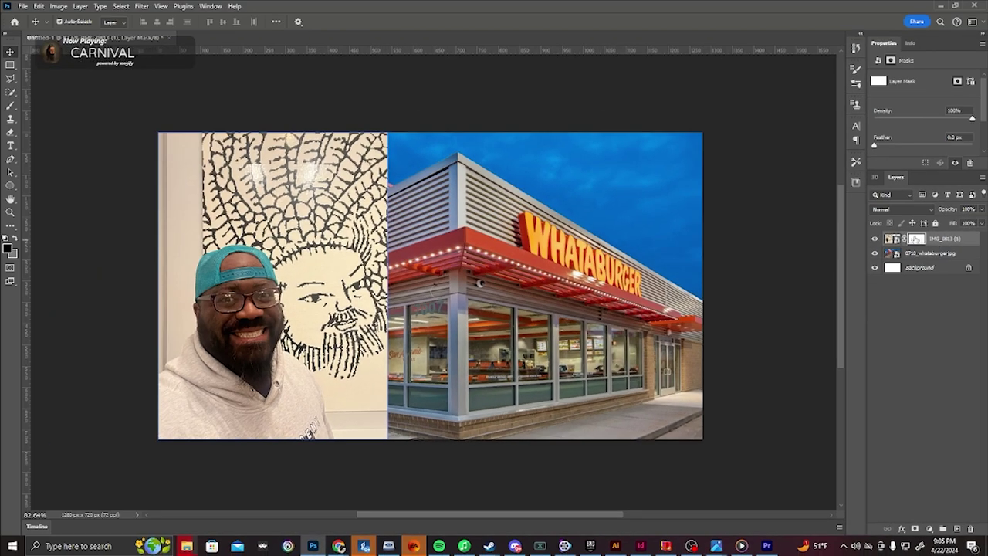
# Step: Move the selfie photo on the IMG_0813 (1) layer horizontally to X -21 px
pyautogui.click(922, 253)
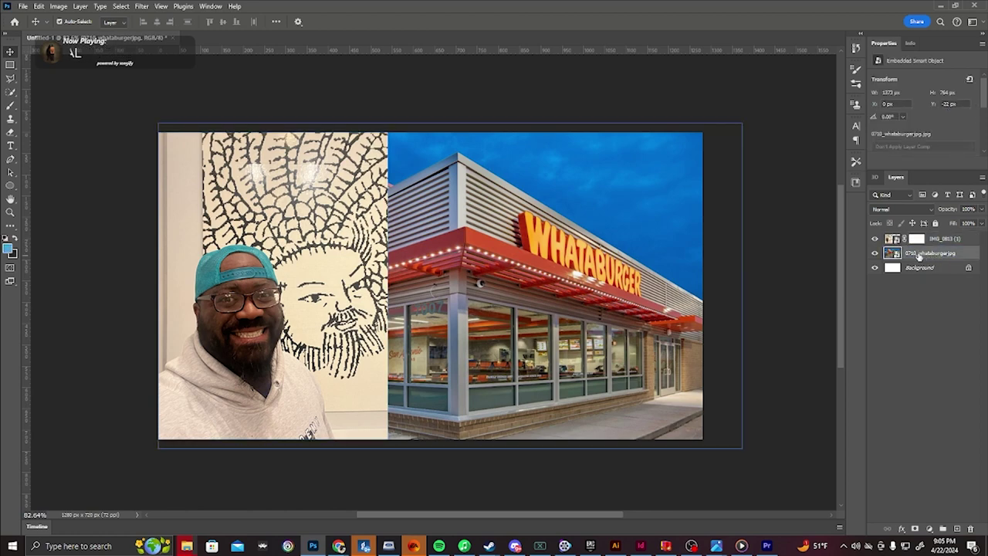
pyautogui.click(946, 239)
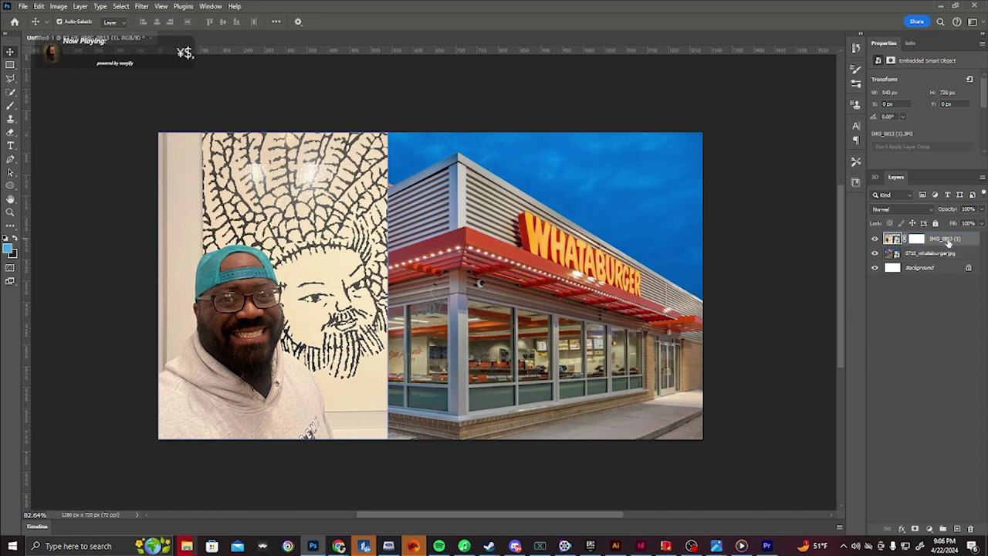
pyautogui.moveTo(325, 293); pyautogui.dragTo(284, 293)
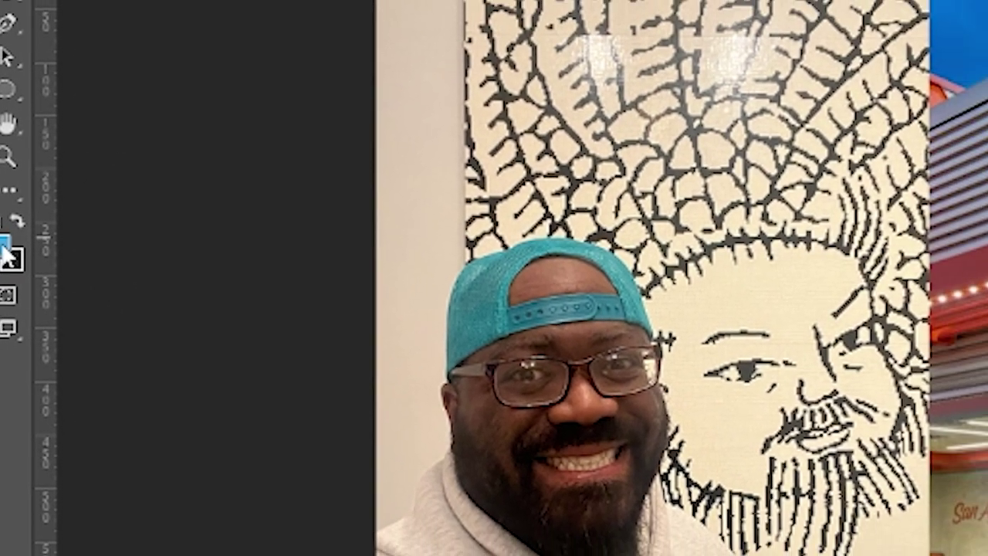
# Step: Set the foreground colour to white (ffffff) and swap the colours so the Brush paints black on the layer mask
pyautogui.click(6, 246)
pyautogui.moveTo(188, 128); pyautogui.dragTo(58, 59)
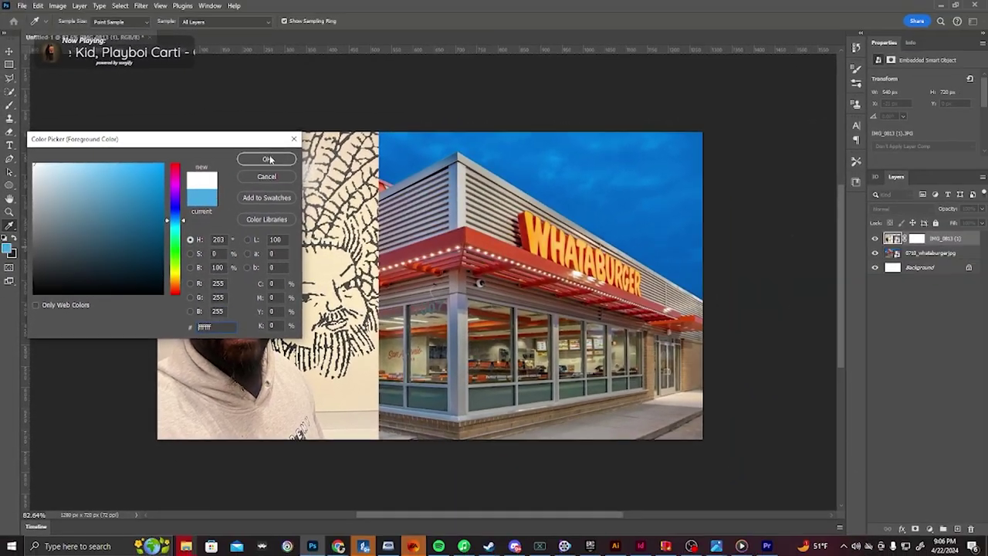
pyautogui.click(269, 159)
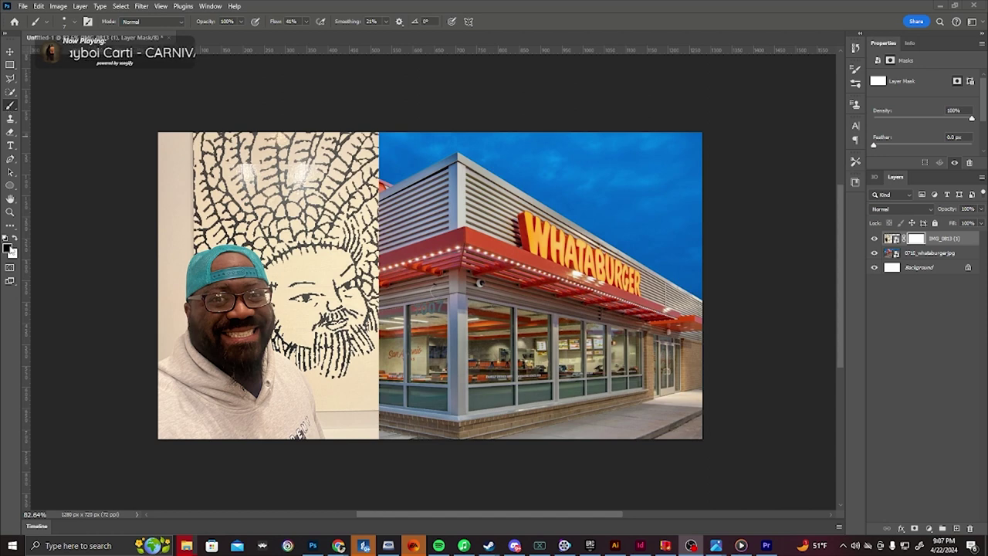
pyautogui.press('x')
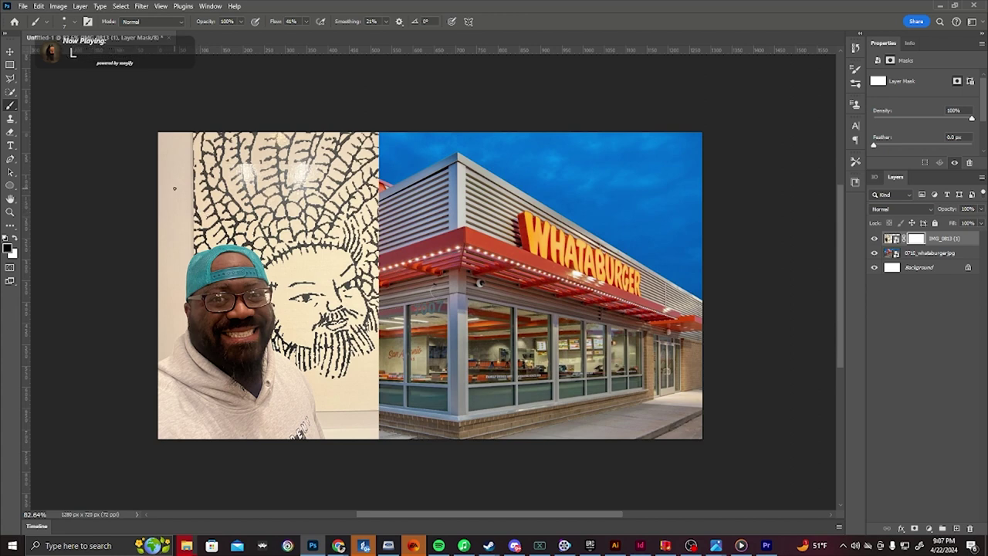
# Step: Paint black on the selfie's layer mask across the artwork above the cap to reveal the restaurant roof
pyautogui.moveTo(188, 205)
pyautogui.mouseDown()
pyautogui.moveTo(285, 208)
pyautogui.moveTo(166, 206)
pyautogui.moveTo(297, 209)
pyautogui.moveTo(325, 221)
pyautogui.moveTo(207, 214)
pyautogui.mouseUp()
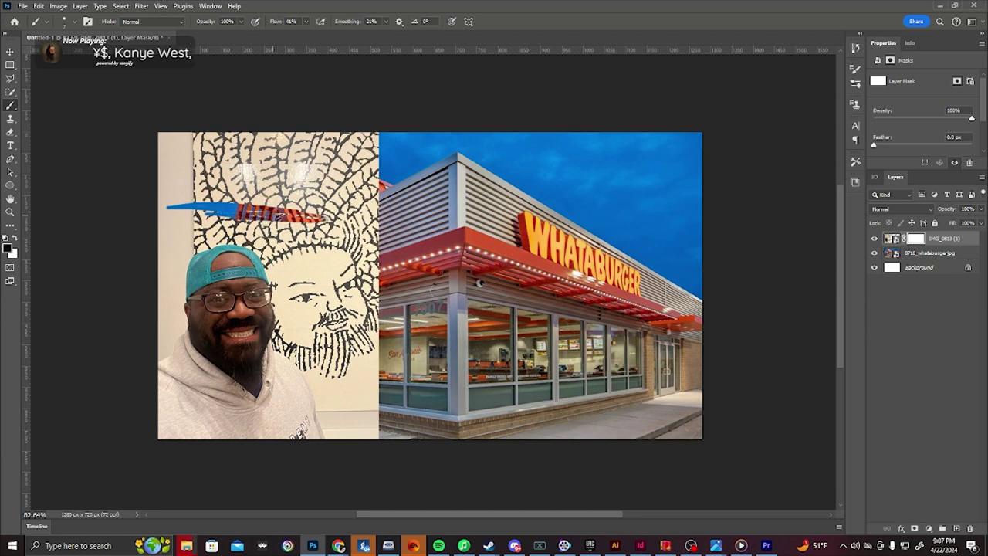
pyautogui.moveTo(332, 218)
pyautogui.mouseDown()
pyautogui.moveTo(356, 218)
pyautogui.moveTo(289, 194)
pyautogui.moveTo(304, 189)
pyautogui.moveTo(290, 185)
pyautogui.moveTo(293, 176)
pyautogui.moveTo(289, 183)
pyautogui.moveTo(307, 166)
pyautogui.moveTo(275, 169)
pyautogui.moveTo(310, 159)
pyautogui.moveTo(311, 186)
pyautogui.mouseUp()
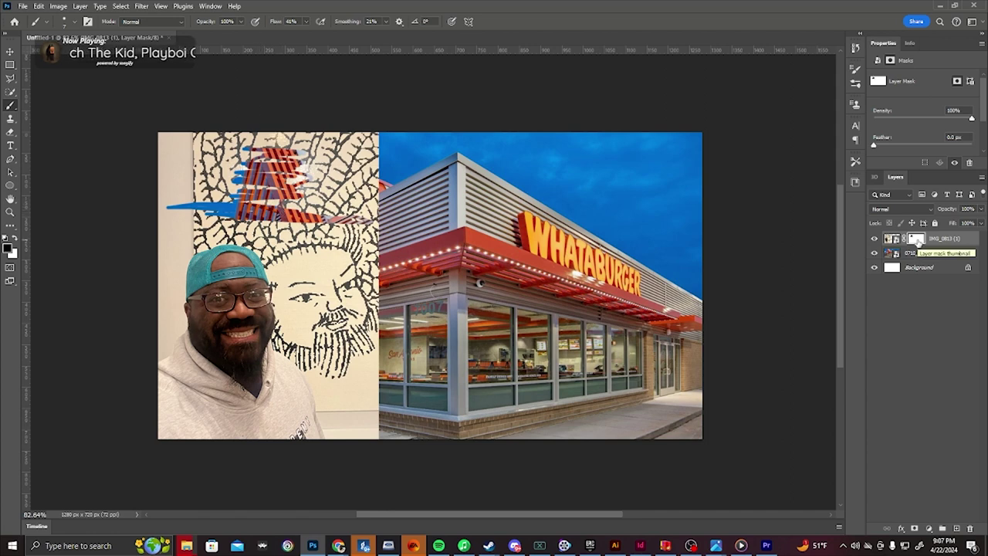
pyautogui.press('Delete')
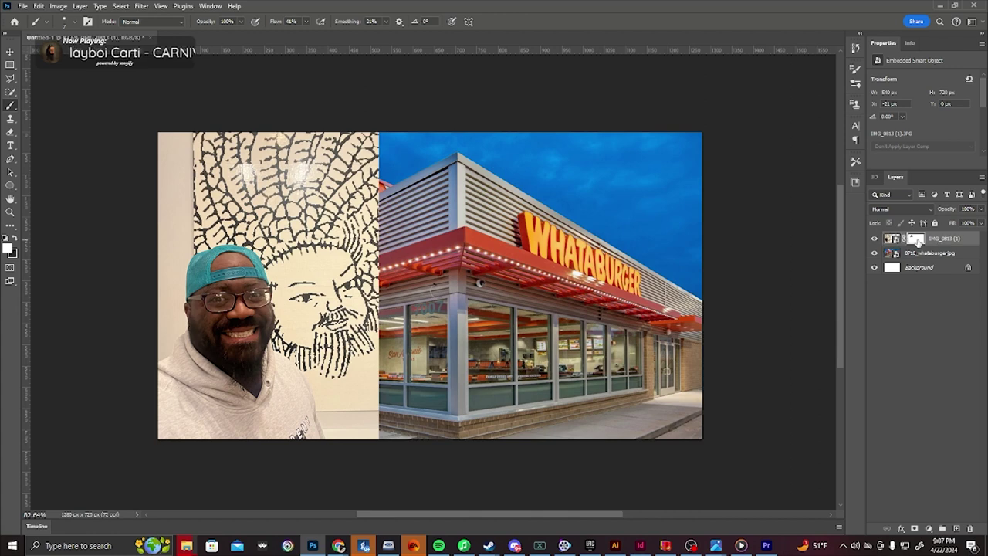
pyautogui.hotkey('ctrl', 'z')
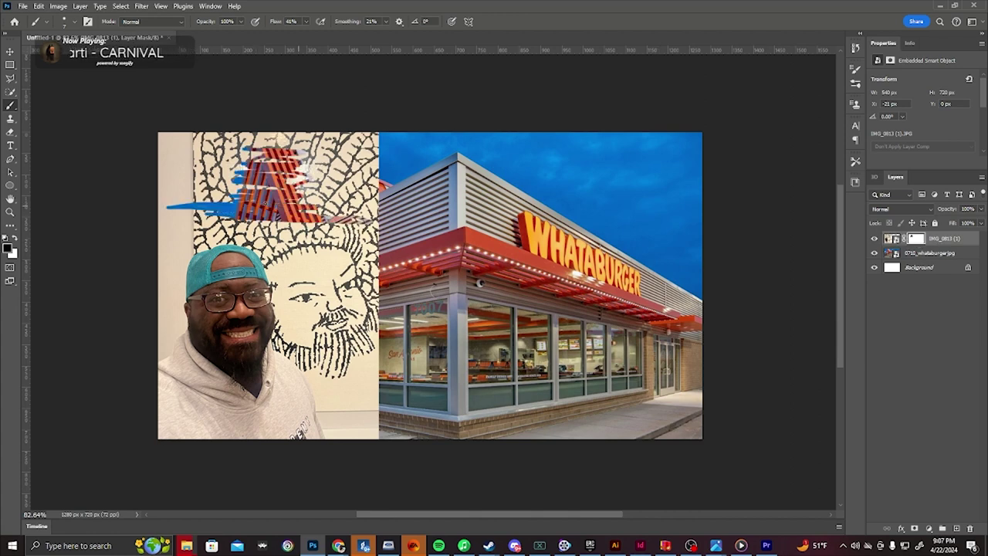
pyautogui.moveTo(292, 193)
pyautogui.mouseDown()
pyautogui.moveTo(266, 182)
pyautogui.moveTo(325, 182)
pyautogui.moveTo(248, 183)
pyautogui.moveTo(288, 181)
pyautogui.moveTo(249, 176)
pyautogui.moveTo(262, 166)
pyautogui.moveTo(250, 174)
pyautogui.moveTo(328, 166)
pyautogui.moveTo(257, 162)
pyautogui.mouseUp()
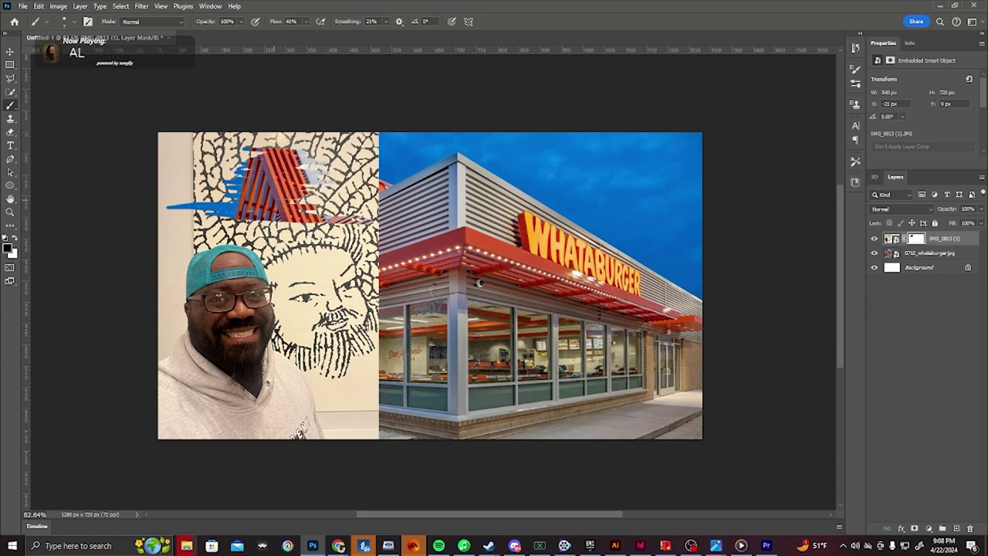
# Step: Paint white on the mask over the upper part of the revealed roof to bring the artwork back
pyautogui.click(14, 239)
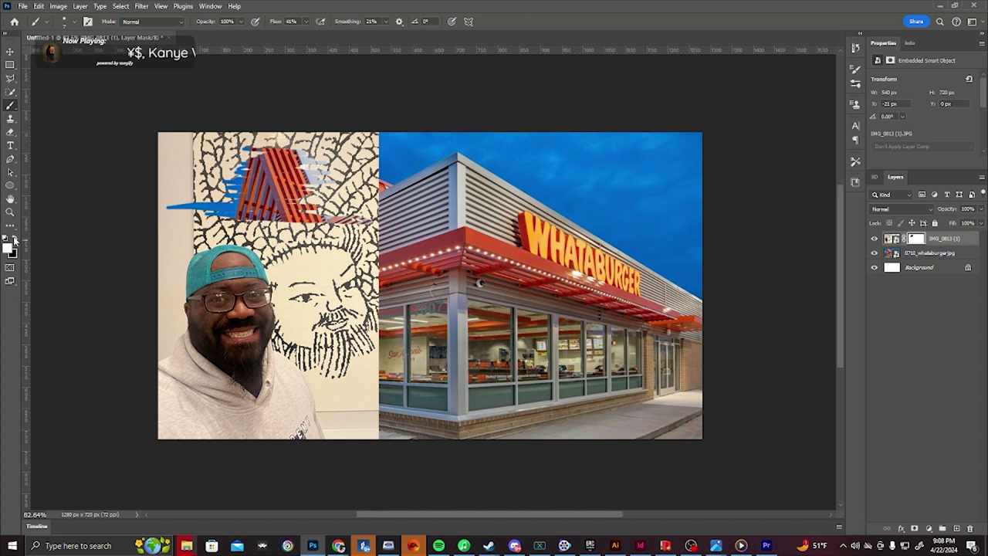
pyautogui.moveTo(294, 177)
pyautogui.mouseDown()
pyautogui.moveTo(309, 173)
pyautogui.moveTo(267, 169)
pyautogui.moveTo(302, 155)
pyautogui.moveTo(270, 159)
pyautogui.moveTo(303, 158)
pyautogui.moveTo(255, 164)
pyautogui.moveTo(307, 175)
pyautogui.moveTo(244, 185)
pyautogui.moveTo(301, 194)
pyautogui.moveTo(218, 197)
pyautogui.mouseUp()
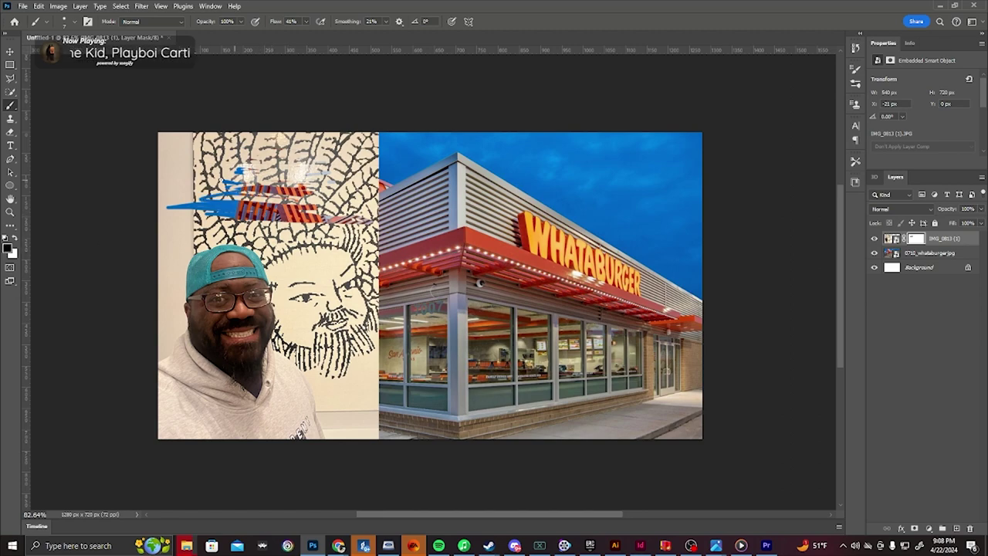
# Step: Mask out the upper part of the artwork with black, enlarging the brush to 60 px, to reveal the sky and roof
pyautogui.scroll(5, 276, 205)
pyautogui.scroll(3, 398, 215)
pyautogui.scroll(5, 426, 162)
pyautogui.moveTo(659, 150); pyautogui.dragTo(171, 154)
pyautogui.scroll(-3, 345, 171)
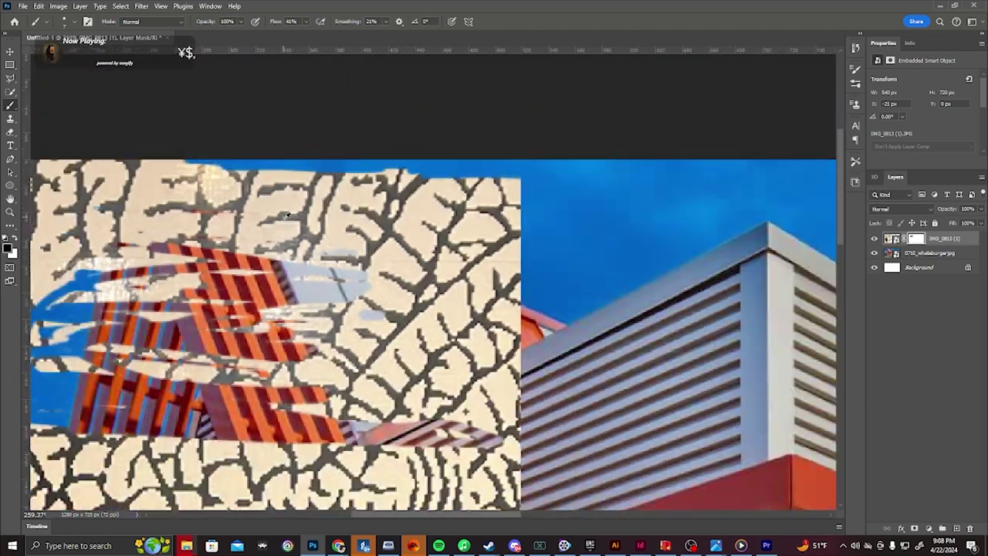
pyautogui.scroll(3, 376, 196)
pyautogui.press(']')
pyautogui.press(']')
pyautogui.press(']')
pyautogui.press(']')
pyautogui.press(']')
pyautogui.press(']')
pyautogui.press(']')
pyautogui.press(']')
pyautogui.press(']')
pyautogui.press(']')
pyautogui.press(']')
pyautogui.moveTo(587, 166); pyautogui.dragTo(403, 216)
pyautogui.scroll(-3, 402, 216)
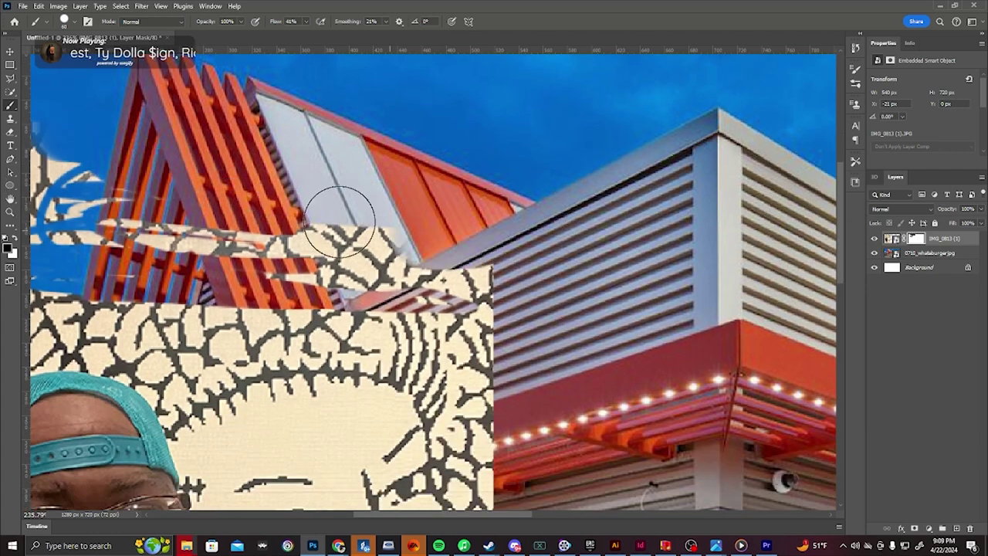
# Step: Mask out the remaining artwork and wall above and on both sides of the cap with the large black brush
pyautogui.moveTo(339, 222)
pyautogui.mouseDown()
pyautogui.moveTo(44, 165)
pyautogui.moveTo(159, 298)
pyautogui.mouseUp()
pyautogui.scroll(-3, 123, 316)
pyautogui.hscroll(-5, 262, 263)
pyautogui.scroll(2, 408, 239)
pyautogui.scroll(1, 407, 239)
pyautogui.moveTo(401, 100)
pyautogui.mouseDown()
pyautogui.moveTo(300, 155)
pyautogui.moveTo(226, 268)
pyautogui.moveTo(278, 346)
pyautogui.moveTo(270, 387)
pyautogui.moveTo(429, 334)
pyautogui.moveTo(308, 455)
pyautogui.mouseUp()
pyautogui.scroll(-3, 436, 334)
pyautogui.scroll(-2, 436, 333)
pyautogui.moveTo(420, 514); pyautogui.dragTo(484, 514)
pyautogui.moveTo(609, 264)
pyautogui.mouseDown()
pyautogui.moveTo(517, 168)
pyautogui.moveTo(551, 363)
pyautogui.moveTo(391, 208)
pyautogui.moveTo(357, 208)
pyautogui.mouseUp()
pyautogui.scroll(4, 356, 208)
pyautogui.moveTo(357, 208)
pyautogui.mouseDown()
pyautogui.moveTo(371, 261)
pyautogui.moveTo(299, 148)
pyautogui.moveTo(321, 200)
pyautogui.moveTo(424, 333)
pyautogui.mouseUp()
pyautogui.scroll(1, 314, 198)
pyautogui.moveTo(313, 198); pyautogui.dragTo(246, 187)
# Step: Shrink the brush to 15 px and mask out the leftover artwork along the teal cap's right edge
pyautogui.scroll(4, 238, 223)
pyautogui.press('[')
pyautogui.press('[')
pyautogui.press('[')
pyautogui.press('[')
pyautogui.press('[')
pyautogui.press('[')
pyautogui.press('[')
pyautogui.press('[')
pyautogui.scroll(2, 239, 233)
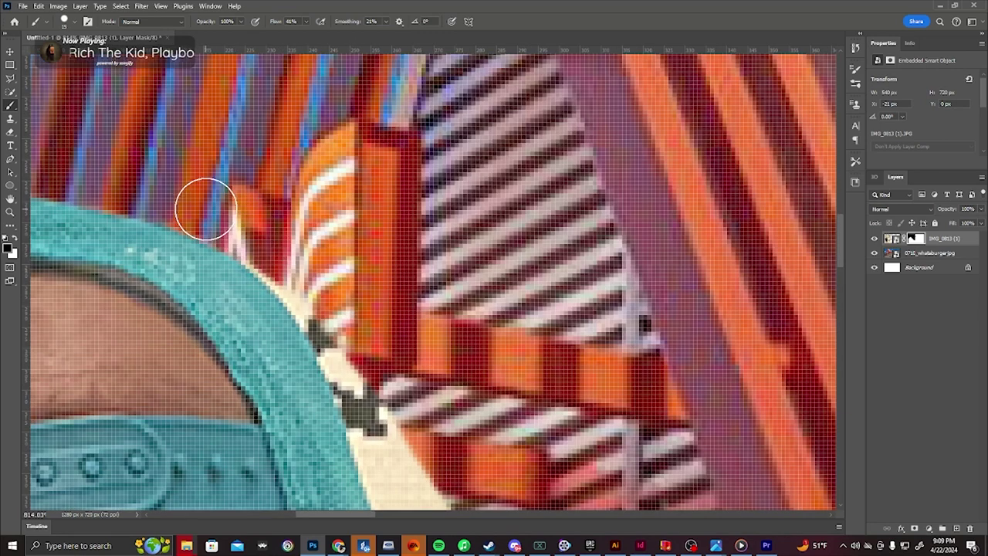
pyautogui.scroll(-1, 265, 221)
pyautogui.scroll(-1, 386, 313)
pyautogui.scroll(-1, 385, 313)
pyautogui.moveTo(340, 245)
pyautogui.mouseDown()
pyautogui.moveTo(372, 289)
pyautogui.moveTo(381, 314)
pyautogui.moveTo(356, 258)
pyautogui.moveTo(375, 324)
pyautogui.mouseUp()
pyautogui.scroll(-1, 360, 228)
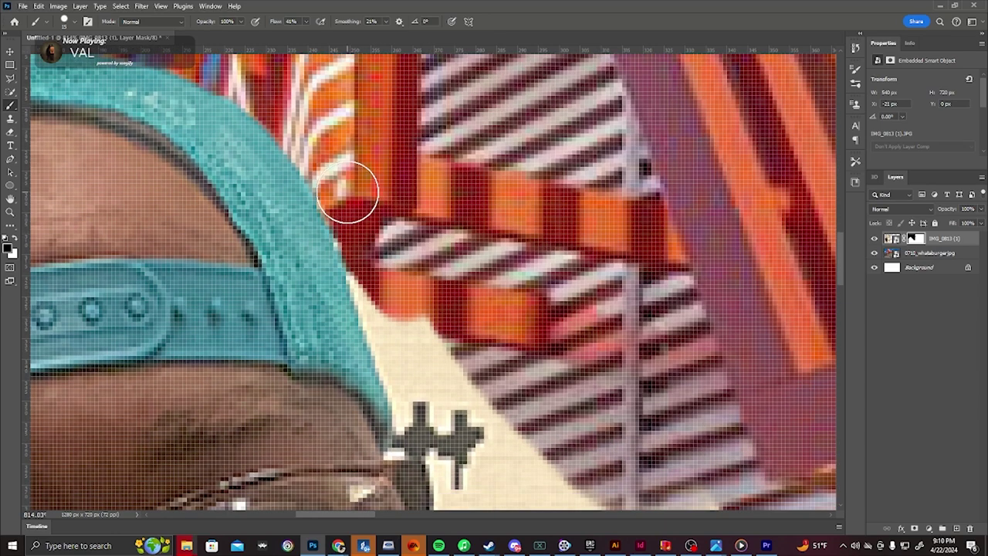
# Step: Mask out the artwork below the cap's lower edge, out to the glasses' right hinge and the striped siding
pyautogui.scroll(-1, 350, 198)
pyautogui.moveTo(371, 198); pyautogui.dragTo(453, 340)
pyautogui.scroll(-1, 453, 340)
pyautogui.moveTo(408, 221); pyautogui.dragTo(411, 267)
pyautogui.scroll(-1, 403, 245)
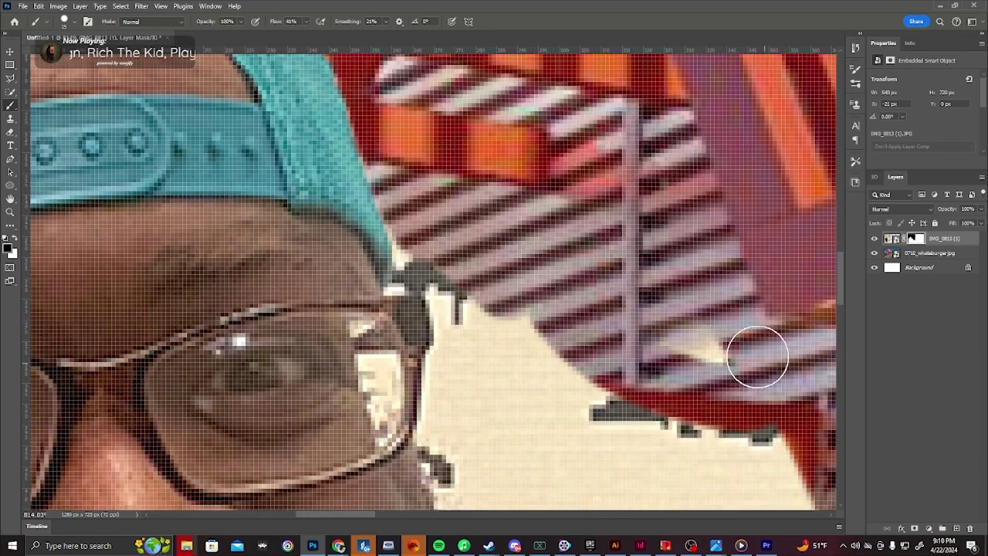
pyautogui.moveTo(754, 399); pyautogui.dragTo(453, 288)
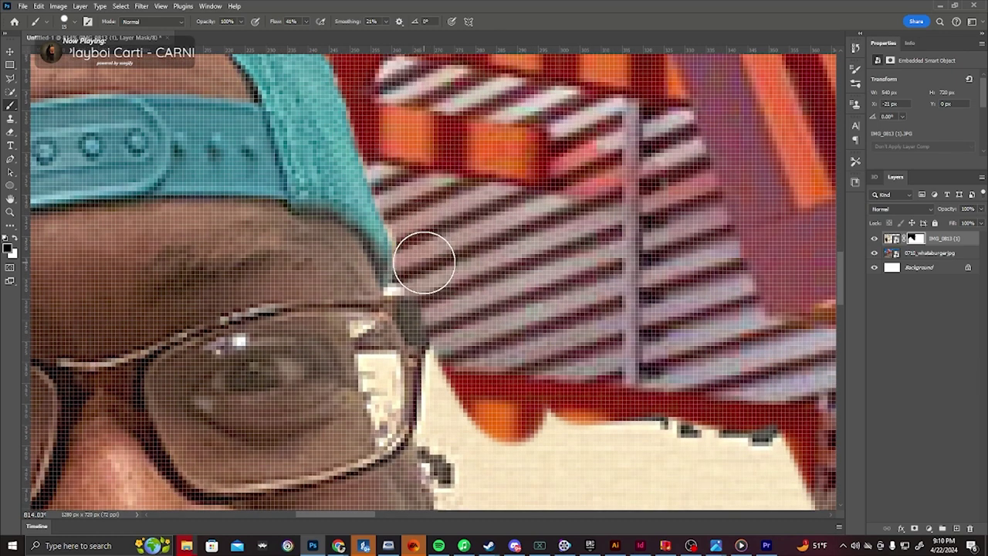
# Step: Reduce the brush to a few pixels and clean up the mask edge where the cap meets the glasses' temple
pyautogui.press('[')
pyautogui.press('[')
pyautogui.press('[')
pyautogui.press('[')
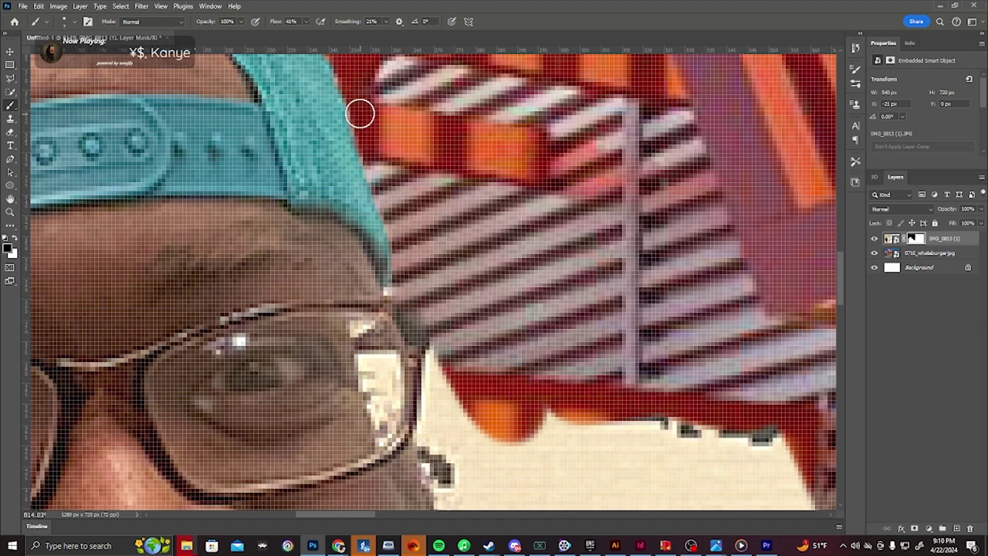
pyautogui.scroll(-1, 405, 260)
pyautogui.scroll(-1, 420, 292)
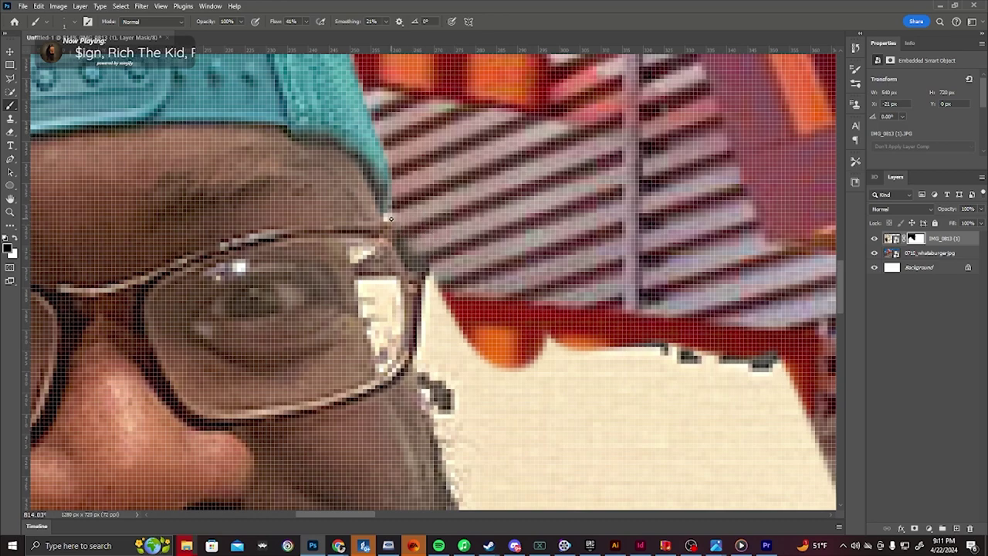
pyautogui.scroll(-3, 412, 241)
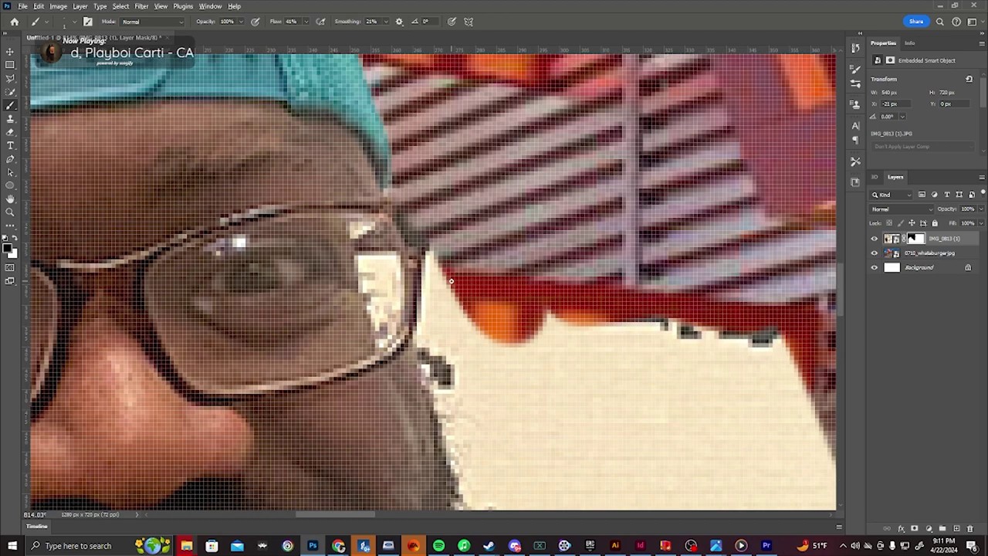
# Step: Mask out the bright wall patch seen through the outer corner of the glasses' right lens with a tiny brush
pyautogui.scroll(4, 446, 223)
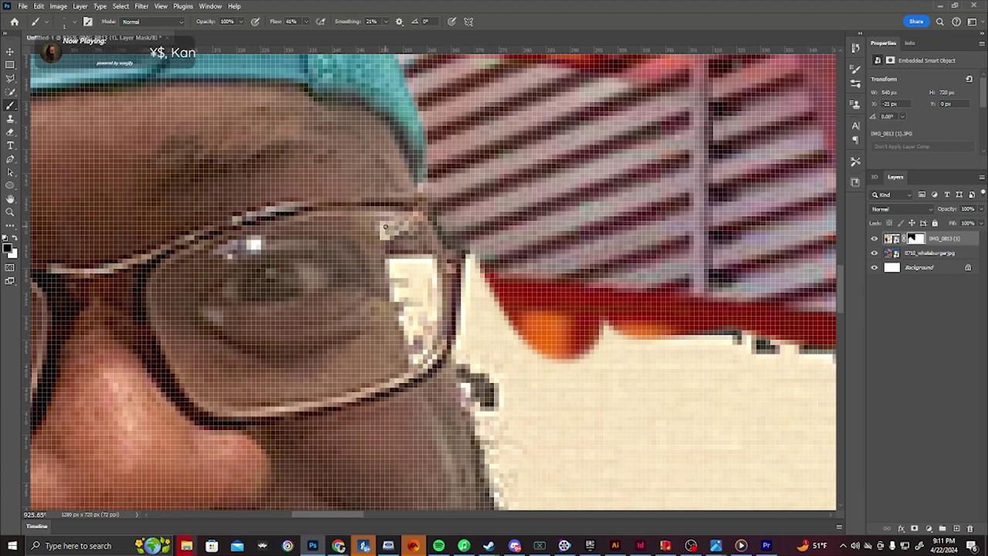
pyautogui.scroll(-1, 411, 275)
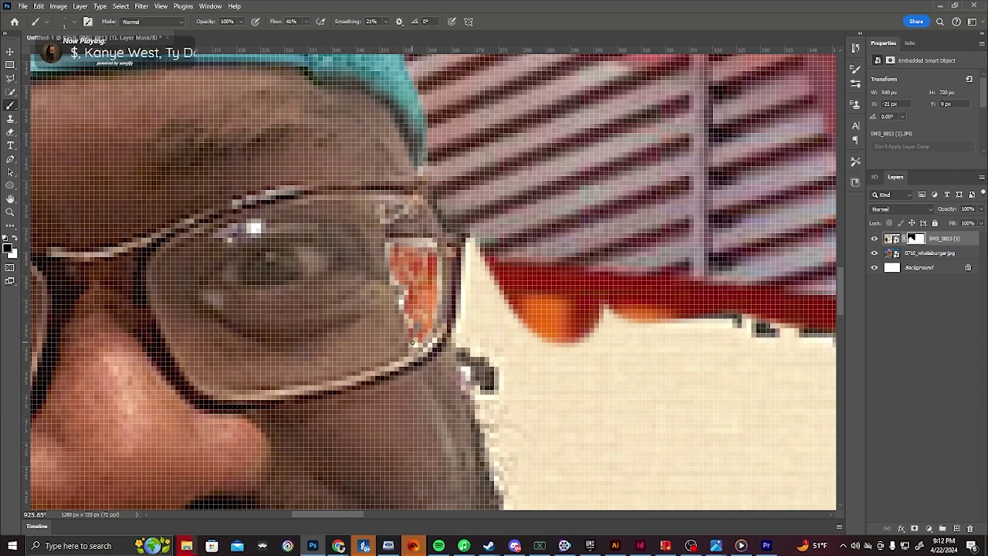
pyautogui.scroll(-5, 427, 296)
pyautogui.scroll(6, 426, 296)
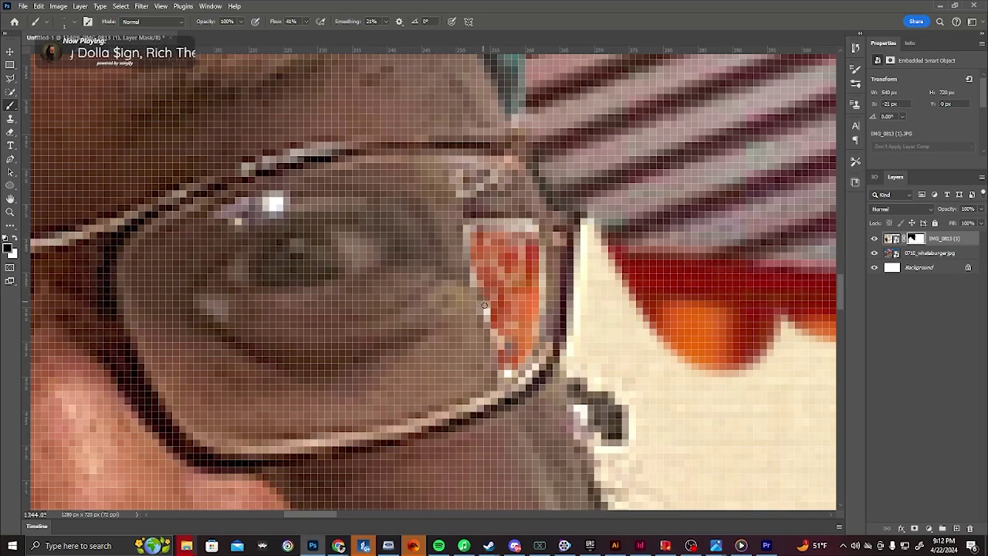
pyautogui.scroll(-7, 516, 302)
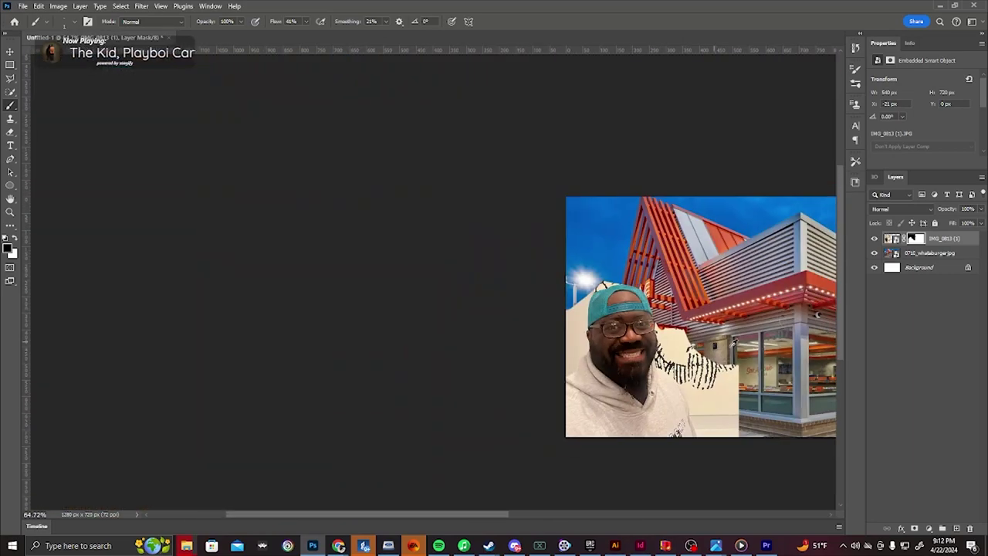
pyautogui.scroll(4, 646, 323)
pyautogui.scroll(4, 649, 347)
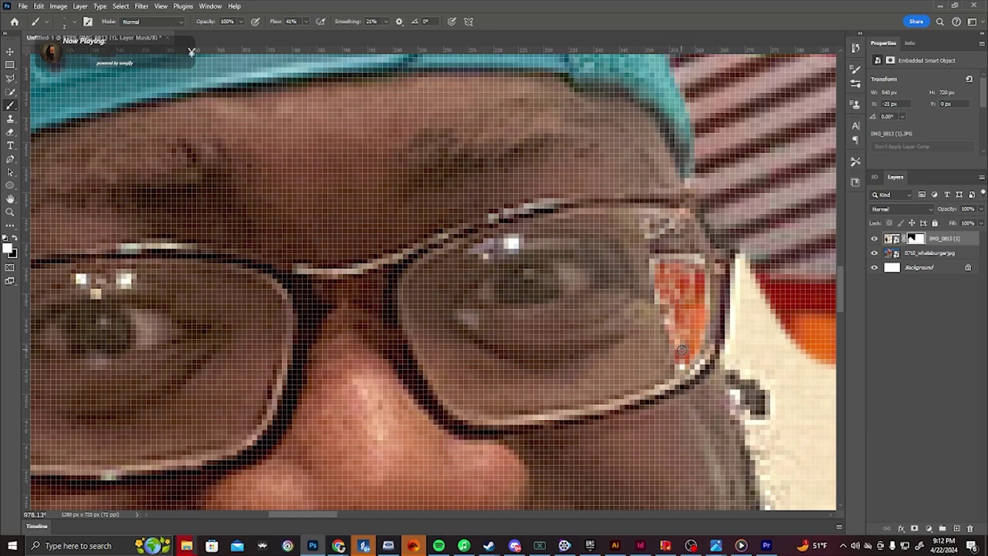
pyautogui.scroll(-8, 690, 325)
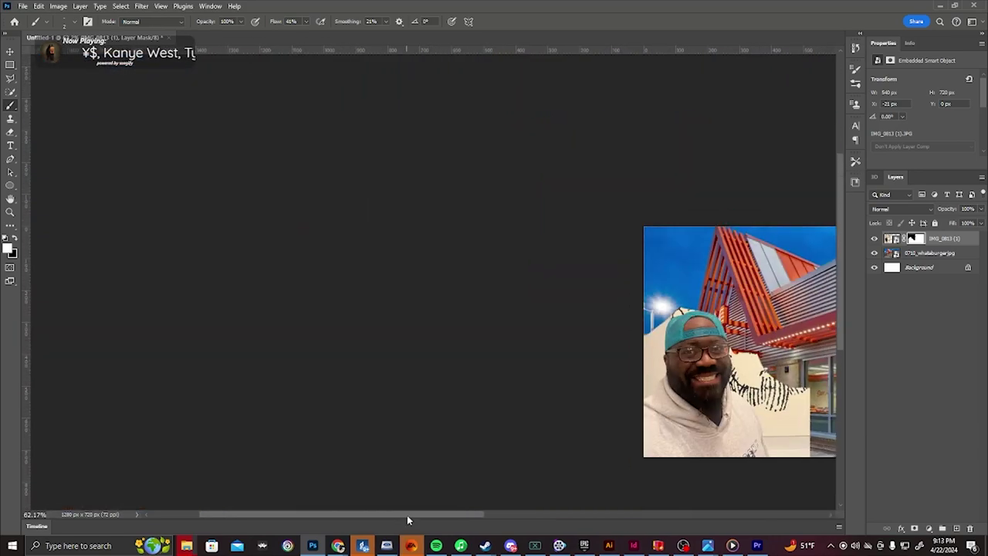
pyautogui.scroll(5, 239, 200)
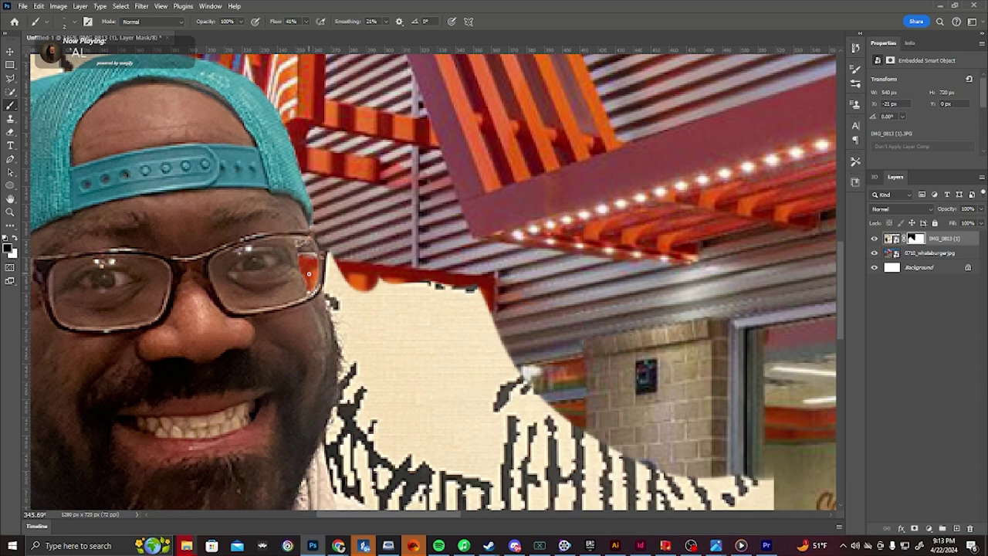
# Step: Enlarge the brush to 70 px and mask out the line-art area between the face and the restaurant windows
pyautogui.press(']')
pyautogui.press(']')
pyautogui.press(']')
pyautogui.press(']')
pyautogui.press(']')
pyautogui.press(']')
pyautogui.press(']')
pyautogui.press(']')
pyautogui.press(']')
pyautogui.press(']')
pyautogui.press(']')
pyautogui.press(']')
pyautogui.press(']')
pyautogui.press(']')
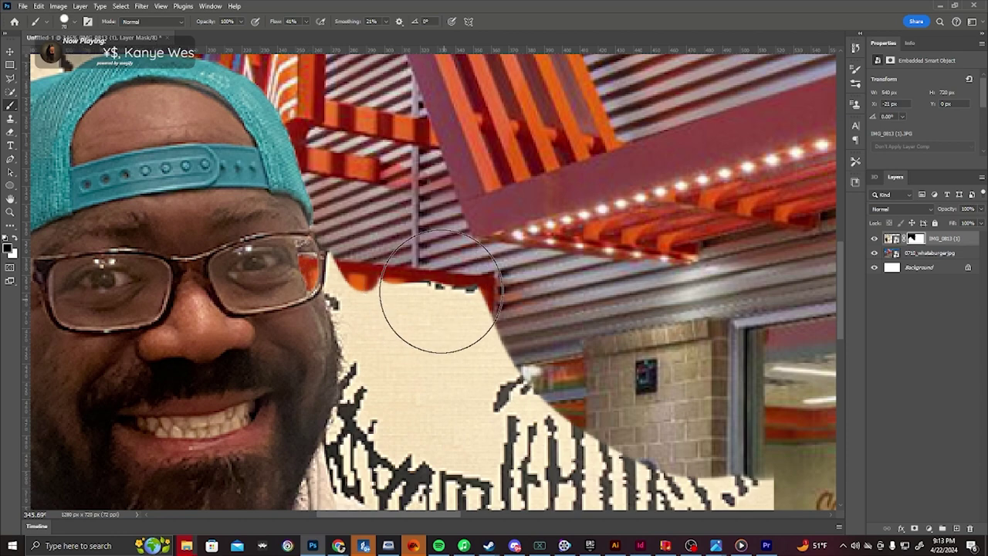
pyautogui.moveTo(441, 288); pyautogui.dragTo(494, 378)
pyautogui.scroll(-3, 463, 309)
pyautogui.moveTo(415, 221); pyautogui.dragTo(710, 401)
pyautogui.moveTo(388, 171)
pyautogui.mouseDown()
pyautogui.moveTo(422, 243)
pyautogui.moveTo(424, 306)
pyautogui.moveTo(406, 249)
pyautogui.mouseUp()
# Step: Reduce the brush to 30 px, then 10 px, and mask out the cream fringe beside the glasses' right hinge
pyautogui.press('[')
pyautogui.press('[')
pyautogui.press('[')
pyautogui.press('[')
pyautogui.press('[')
pyautogui.press('[')
pyautogui.moveTo(371, 218); pyautogui.dragTo(353, 181)
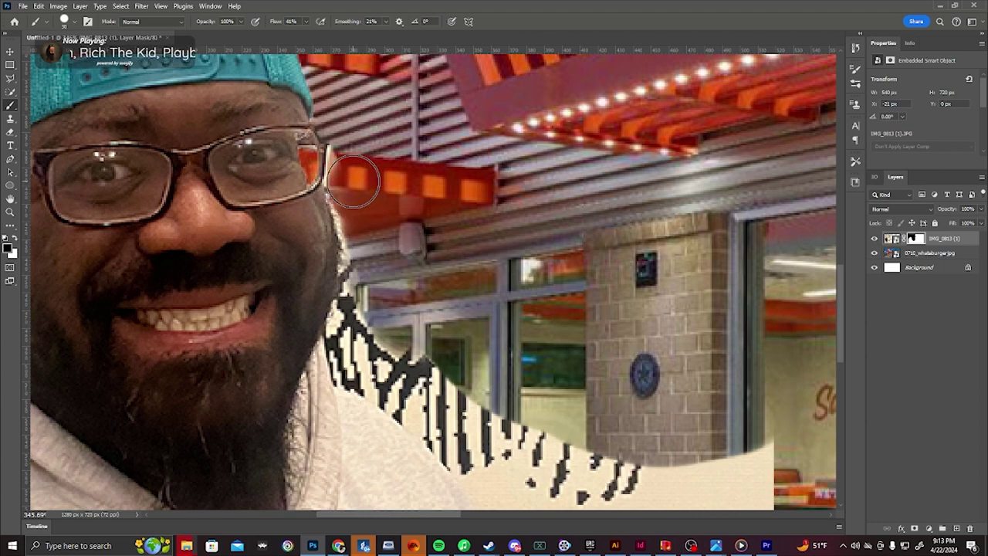
pyautogui.scroll(6, 333, 154)
pyautogui.moveTo(342, 143)
pyautogui.mouseDown()
pyautogui.moveTo(343, 185)
pyautogui.moveTo(338, 151)
pyautogui.mouseUp()
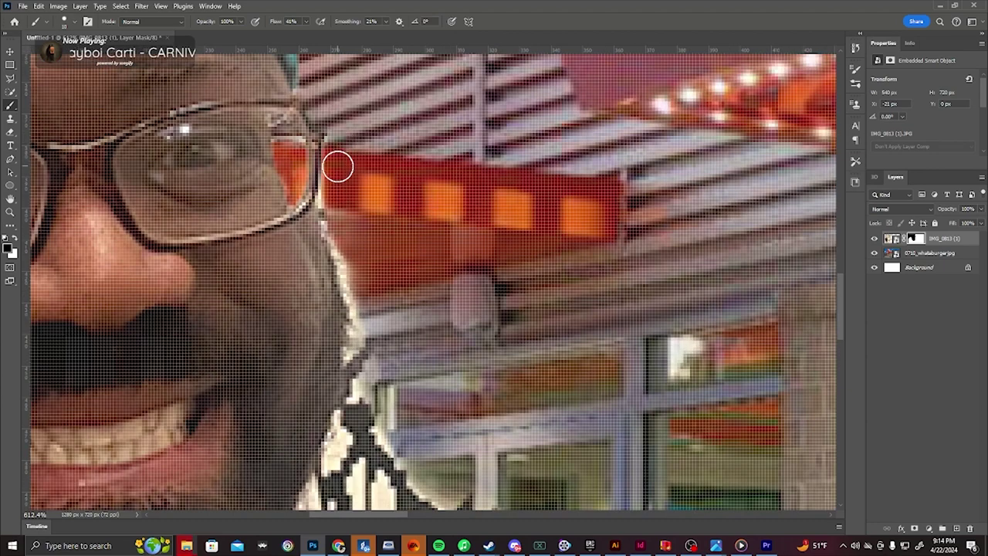
# Step: Mask out the cream fringe along the cheek and jaw and the line-art patch beside the beard above the hoodie's collar
pyautogui.moveTo(337, 218)
pyautogui.mouseDown()
pyautogui.moveTo(370, 322)
pyautogui.moveTo(358, 284)
pyautogui.moveTo(357, 349)
pyautogui.moveTo(365, 345)
pyautogui.moveTo(345, 306)
pyautogui.moveTo(332, 394)
pyautogui.moveTo(337, 338)
pyautogui.moveTo(335, 379)
pyautogui.mouseUp()
pyautogui.scroll(-2, 356, 284)
pyautogui.scroll(-3, 365, 349)
pyautogui.scroll(-3, 335, 379)
pyautogui.moveTo(514, 417); pyautogui.dragTo(404, 316)
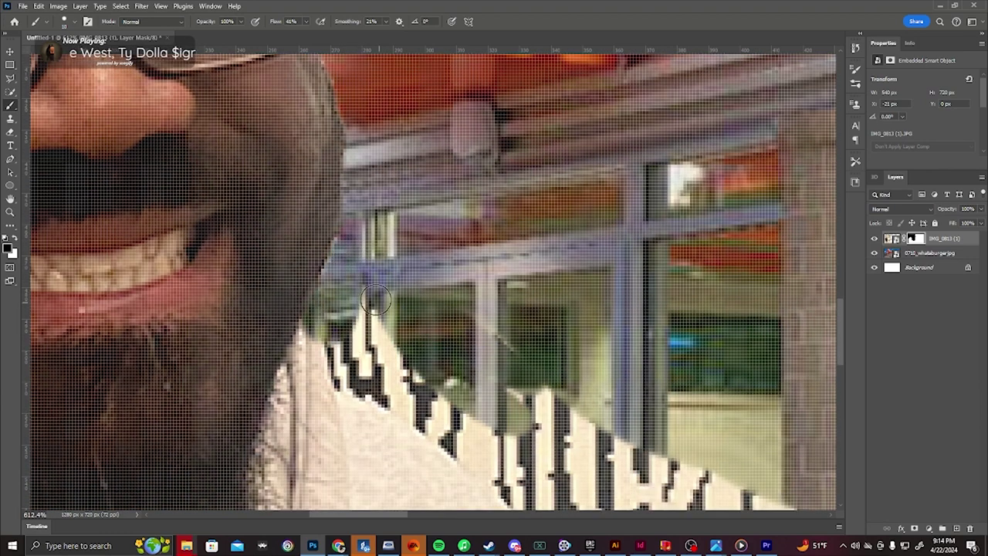
pyautogui.moveTo(337, 277); pyautogui.dragTo(453, 310)
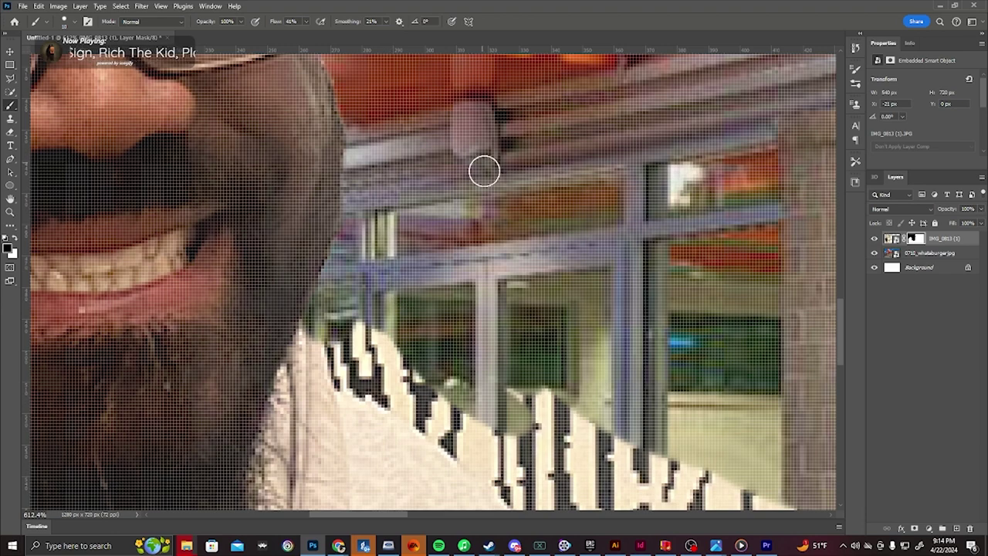
# Step: Enlarge the brush to 35 px and mask out the cream wall between the hoodie's shoulder, the trash bin and the pavement
pyautogui.scroll(-14, 392, 251)
pyautogui.scroll(6, 567, 363)
pyautogui.press(']')
pyautogui.press(']')
pyautogui.press(']')
pyautogui.press(']')
pyautogui.press(']')
pyautogui.moveTo(442, 301)
pyautogui.mouseDown()
pyautogui.moveTo(588, 347)
pyautogui.moveTo(254, 188)
pyautogui.moveTo(595, 435)
pyautogui.moveTo(270, 214)
pyautogui.moveTo(324, 263)
pyautogui.mouseUp()
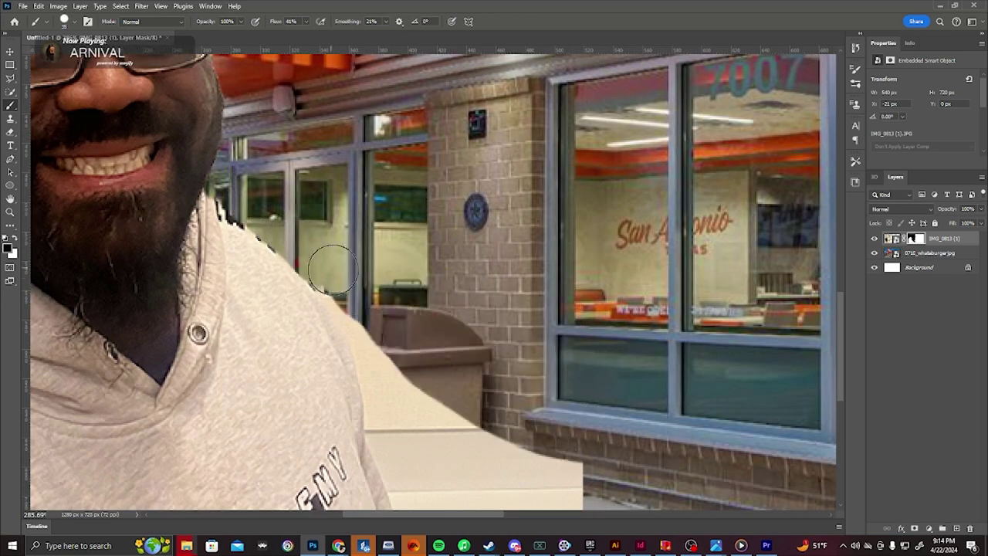
pyautogui.scroll(-3, 324, 262)
pyautogui.moveTo(578, 348)
pyautogui.mouseDown()
pyautogui.moveTo(506, 436)
pyautogui.moveTo(419, 311)
pyautogui.moveTo(443, 418)
pyautogui.moveTo(399, 305)
pyautogui.moveTo(372, 184)
pyautogui.moveTo(427, 384)
pyautogui.mouseUp()
# Step: Reduce the brush to 5 px and mask out the narrow cream strip between the hoodie's sleeve and the trash bin
pyautogui.scroll(3, 392, 399)
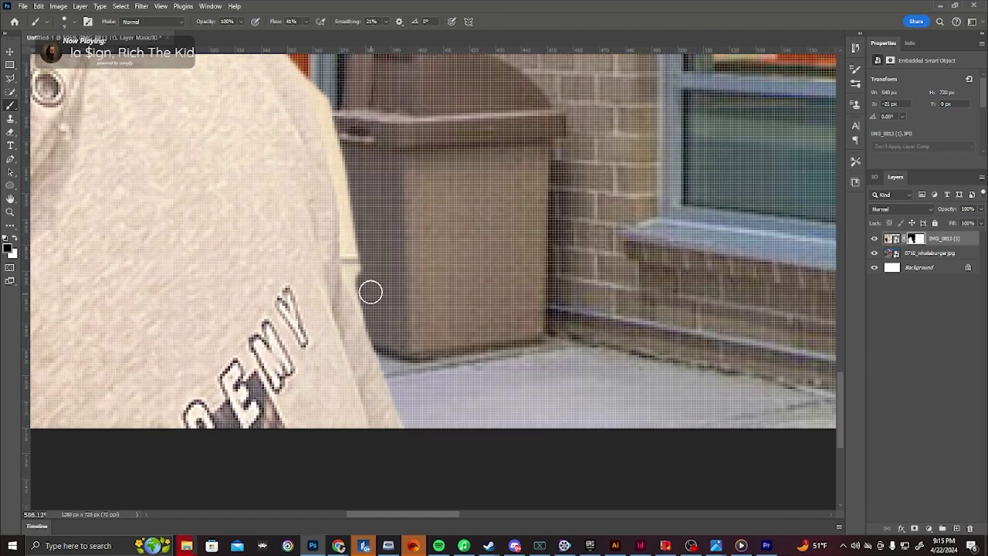
pyautogui.scroll(2, 381, 331)
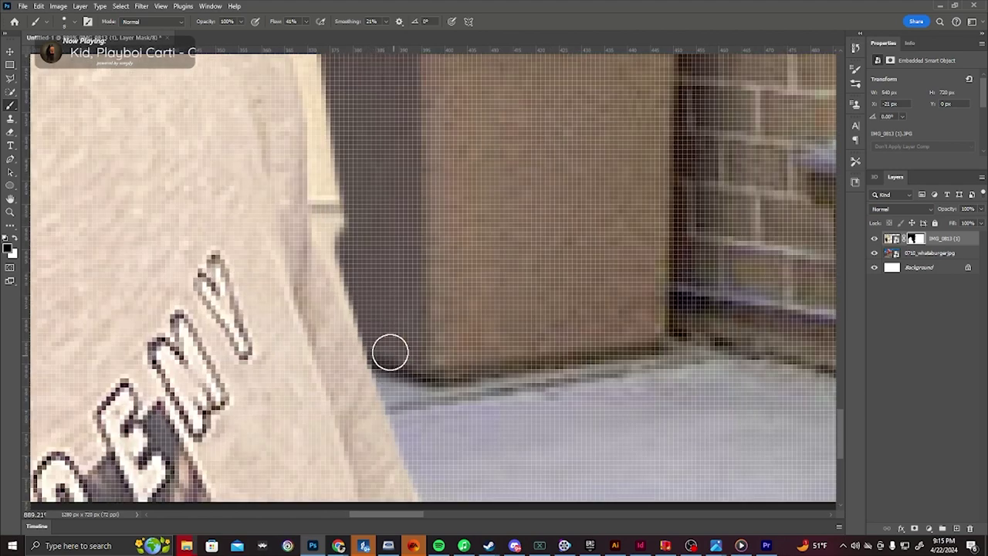
pyautogui.moveTo(340, 237)
pyautogui.mouseDown()
pyautogui.moveTo(345, 278)
pyautogui.moveTo(351, 208)
pyautogui.moveTo(340, 249)
pyautogui.mouseUp()
pyautogui.scroll(-3, 361, 301)
pyautogui.scroll(3, 341, 257)
pyautogui.scroll(1, 339, 263)
pyautogui.scroll(1, 343, 270)
pyautogui.moveTo(339, 285)
pyautogui.mouseDown()
pyautogui.moveTo(341, 214)
pyautogui.moveTo(345, 301)
pyautogui.moveTo(327, 214)
pyautogui.mouseUp()
pyautogui.scroll(1, 355, 324)
pyautogui.scroll(1, 410, 453)
pyautogui.moveTo(276, 181)
pyautogui.mouseDown()
pyautogui.moveTo(309, 249)
pyautogui.moveTo(296, 227)
pyautogui.moveTo(332, 331)
pyautogui.moveTo(351, 452)
pyautogui.mouseUp()
pyautogui.scroll(-7, 351, 451)
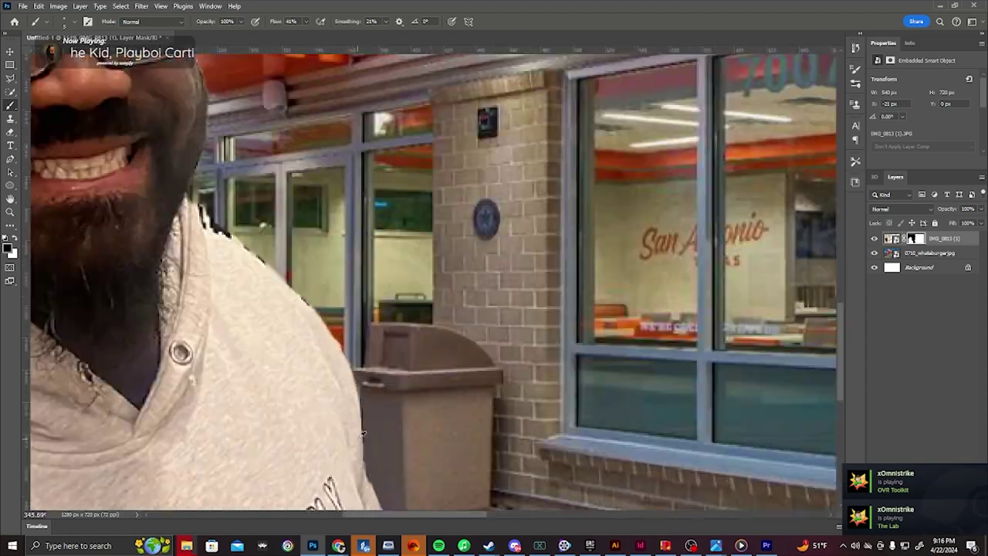
# Step: Mask out the remaining line-art fringe along the hoodie's shoulder in front of the restaurant windows
pyautogui.scroll(6, 275, 346)
pyautogui.scroll(1, 163, 252)
pyautogui.scroll(-6, 521, 280)
pyautogui.scroll(6, 344, 198)
pyautogui.scroll(5, 342, 200)
pyautogui.moveTo(332, 183); pyautogui.dragTo(353, 262)
pyautogui.moveTo(331, 214); pyautogui.dragTo(401, 301)
pyautogui.moveTo(342, 260); pyautogui.dragTo(487, 338)
pyautogui.moveTo(368, 293)
pyautogui.mouseDown()
pyautogui.moveTo(530, 365)
pyautogui.moveTo(394, 308)
pyautogui.moveTo(511, 352)
pyautogui.mouseUp()
pyautogui.moveTo(375, 319)
pyautogui.mouseDown()
pyautogui.moveTo(328, 224)
pyautogui.moveTo(342, 244)
pyautogui.mouseUp()
# Step: Smooth the mask edge on the upper part of the shoulder near the neck
pyautogui.scroll(-7, 649, 350)
pyautogui.moveTo(378, 515); pyautogui.dragTo(427, 516)
pyautogui.scroll(4, 347, 346)
pyautogui.moveTo(244, 375); pyautogui.dragTo(282, 406)
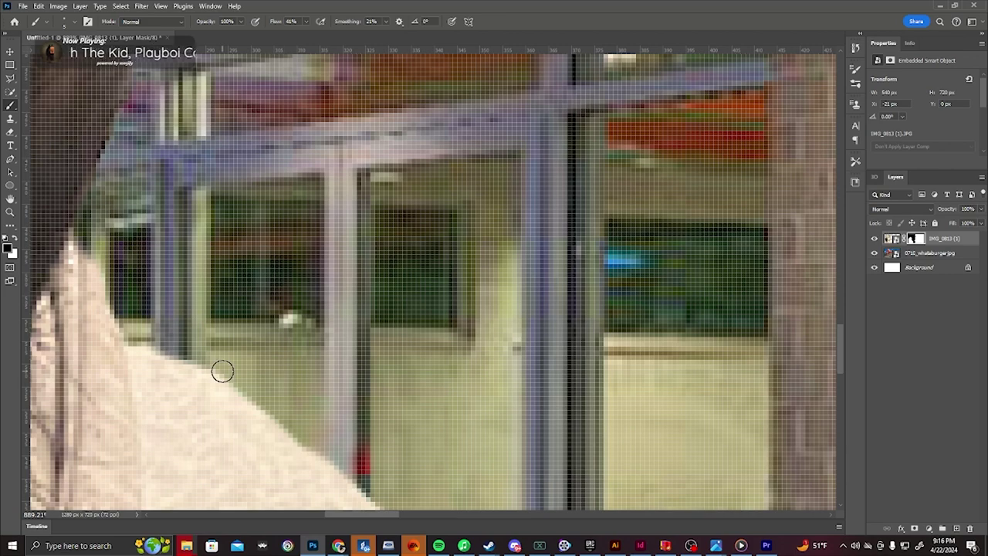
pyautogui.scroll(-1, 387, 367)
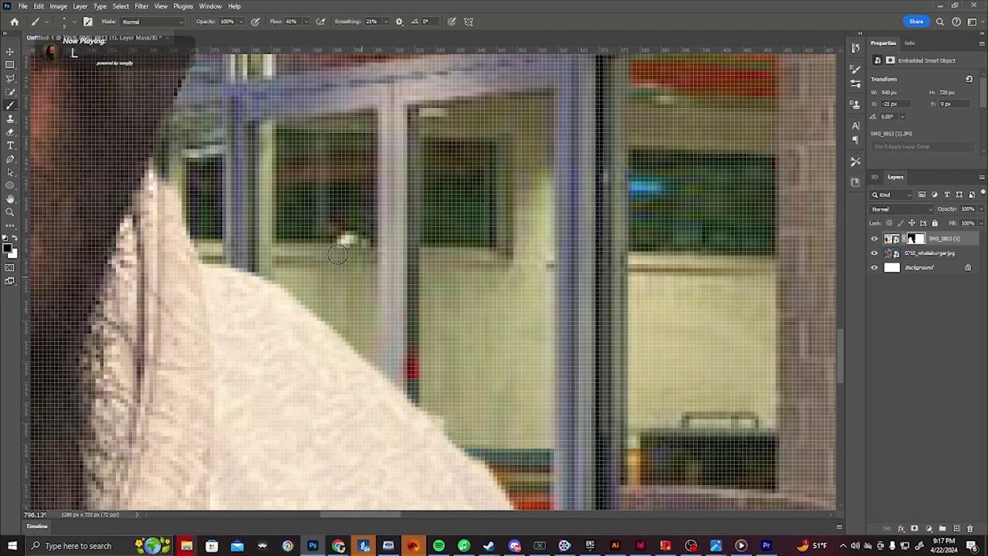
# Step: Refine the mask along the shoulder slope beside the dark window frame, reducing the brush to 2 px
pyautogui.scroll(-10, 600, 364)
pyautogui.scroll(10, 600, 364)
pyautogui.scroll(-10, 714, 463)
pyautogui.scroll(10, 713, 463)
pyautogui.scroll(5, 716, 461)
pyautogui.moveTo(680, 386)
pyautogui.mouseDown()
pyautogui.moveTo(589, 310)
pyautogui.moveTo(643, 360)
pyautogui.moveTo(591, 319)
pyautogui.moveTo(514, 303)
pyautogui.moveTo(504, 277)
pyautogui.moveTo(591, 338)
pyautogui.moveTo(475, 242)
pyautogui.moveTo(336, 151)
pyautogui.moveTo(337, 133)
pyautogui.moveTo(643, 386)
pyautogui.moveTo(697, 475)
pyautogui.mouseUp()
pyautogui.moveTo(701, 396)
pyautogui.mouseDown()
pyautogui.moveTo(587, 297)
pyautogui.moveTo(626, 352)
pyautogui.moveTo(583, 299)
pyautogui.moveTo(588, 310)
pyautogui.moveTo(430, 171)
pyautogui.moveTo(300, 107)
pyautogui.moveTo(260, 99)
pyautogui.moveTo(309, 96)
pyautogui.moveTo(410, 149)
pyautogui.moveTo(637, 351)
pyautogui.mouseUp()
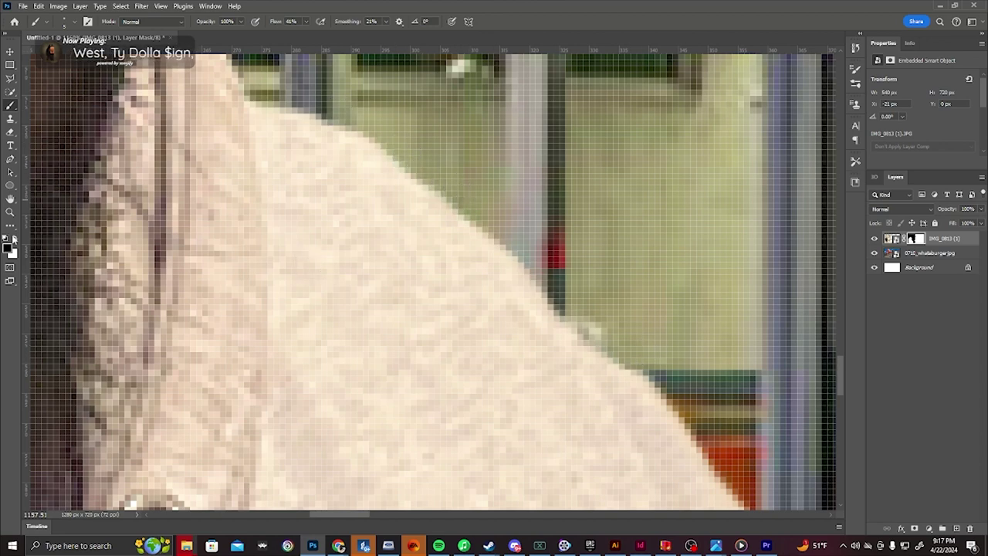
pyautogui.moveTo(577, 345); pyautogui.dragTo(605, 369)
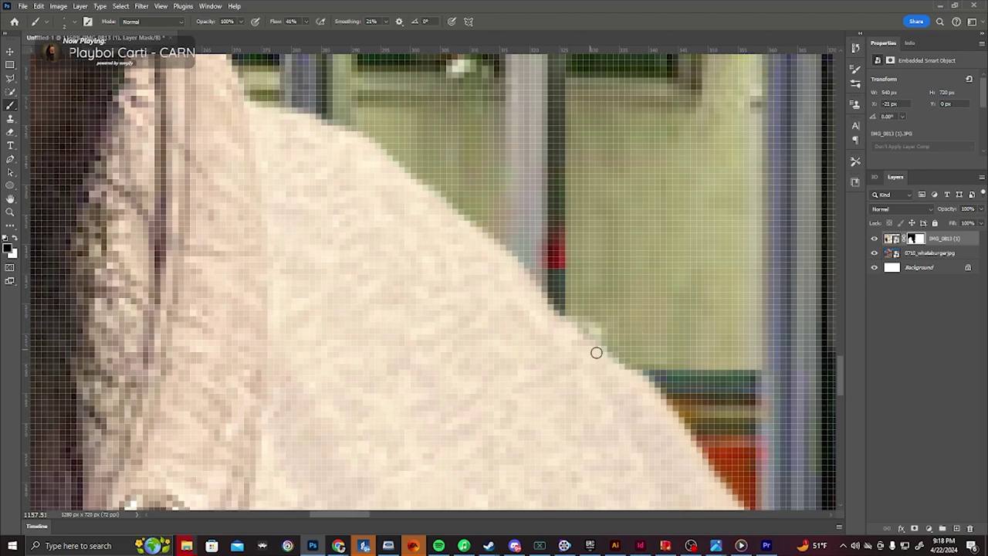
# Step: Enlarge the brush to 8 px and mask out the upper part of the line-art patch above the cap's crown
pyautogui.scroll(-10, 595, 353)
pyautogui.scroll(10, 656, 270)
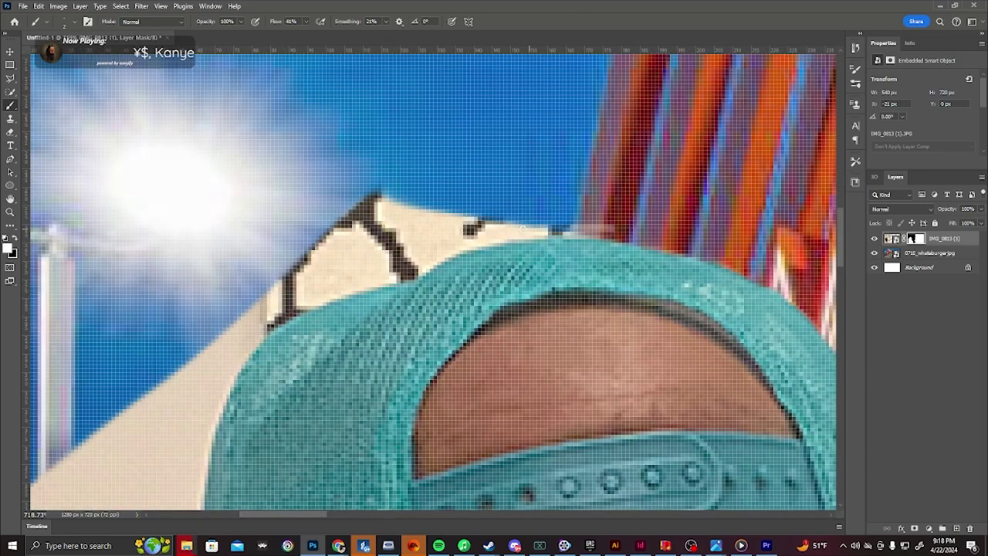
pyautogui.press(']')
pyautogui.press(']')
pyautogui.press(']')
pyautogui.press(']')
pyautogui.press(']')
pyautogui.press(']')
pyautogui.moveTo(386, 203)
pyautogui.mouseDown()
pyautogui.moveTo(335, 209)
pyautogui.moveTo(263, 257)
pyautogui.moveTo(625, 208)
pyautogui.moveTo(689, 242)
pyautogui.moveTo(498, 219)
pyautogui.moveTo(292, 268)
pyautogui.mouseUp()
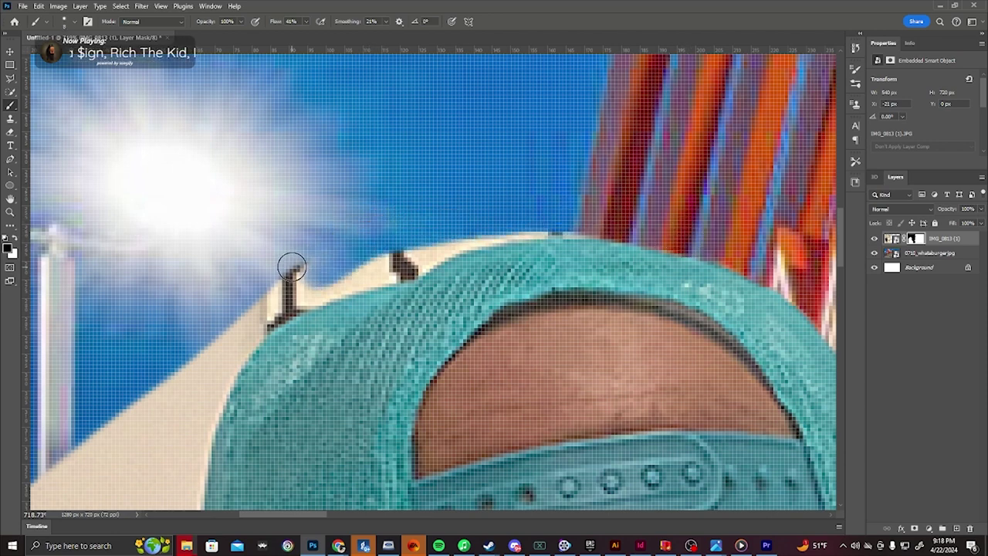
pyautogui.moveTo(533, 210)
pyautogui.mouseDown()
pyautogui.moveTo(474, 232)
pyautogui.moveTo(580, 224)
pyautogui.mouseUp()
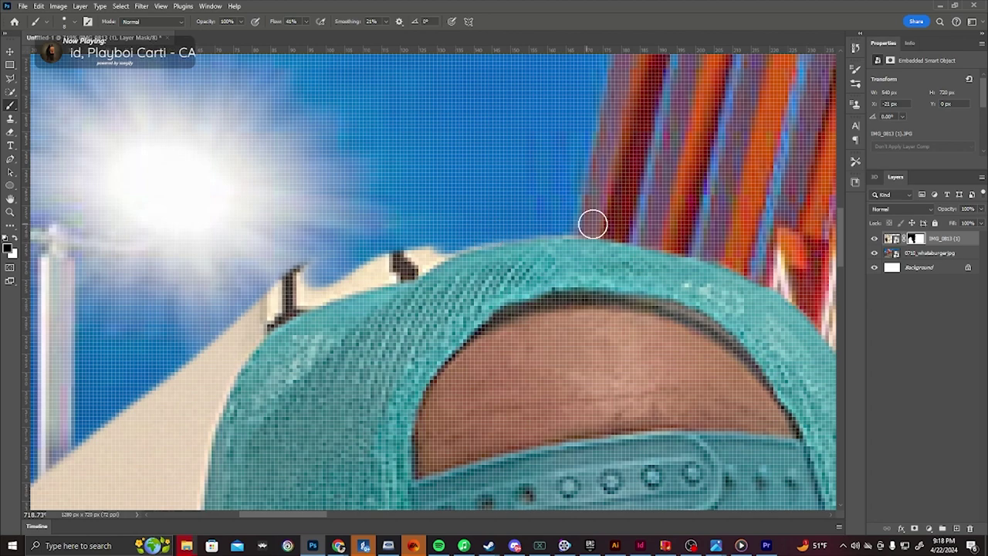
# Step: Mask out the rest of the cream and black line-art patch along the cap's upper edge
pyautogui.scroll(6, 581, 236)
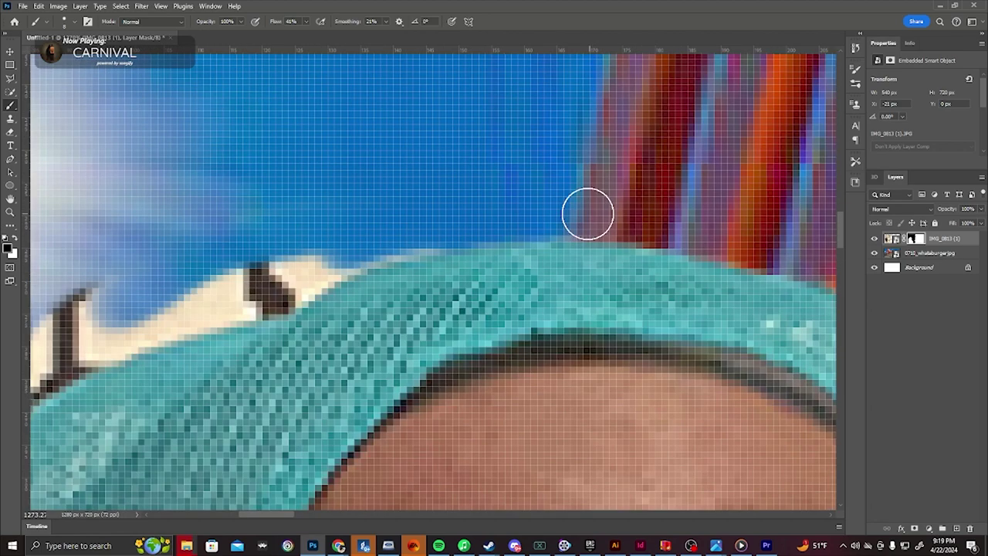
pyautogui.moveTo(408, 225); pyautogui.dragTo(284, 281)
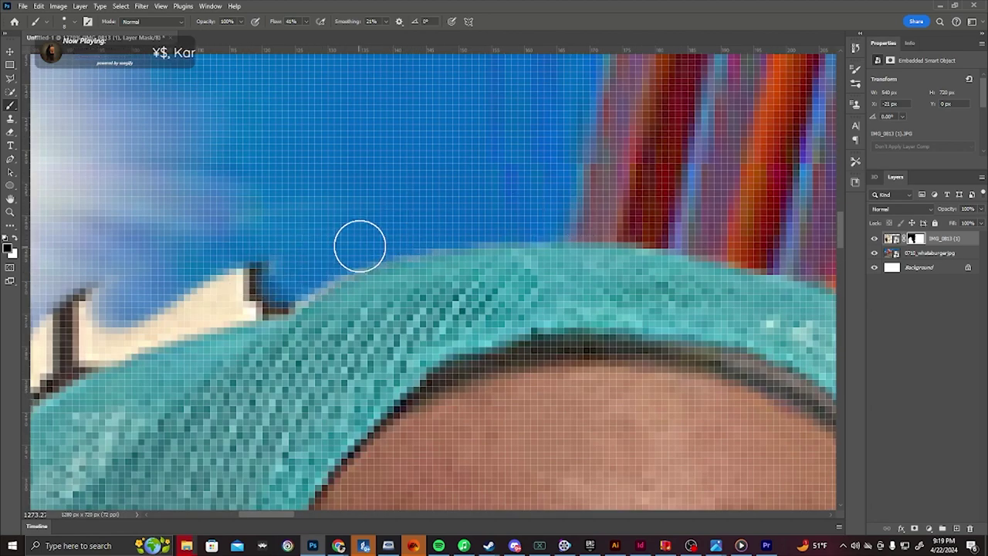
pyautogui.scroll(-2, 260, 291)
pyautogui.moveTo(279, 290)
pyautogui.mouseDown()
pyautogui.moveTo(202, 309)
pyautogui.moveTo(120, 297)
pyautogui.moveTo(260, 297)
pyautogui.moveTo(83, 333)
pyautogui.moveTo(198, 310)
pyautogui.moveTo(106, 333)
pyautogui.moveTo(211, 293)
pyautogui.moveTo(204, 309)
pyautogui.moveTo(127, 334)
pyautogui.moveTo(174, 321)
pyautogui.moveTo(78, 369)
pyautogui.moveTo(138, 339)
pyautogui.mouseUp()
# Step: Mask out the cream wall beside the back of the cap, the ear and the neck, enlarging the brush to 20 px
pyautogui.scroll(-13, 210, 354)
pyautogui.moveTo(442, 514); pyautogui.dragTo(375, 512)
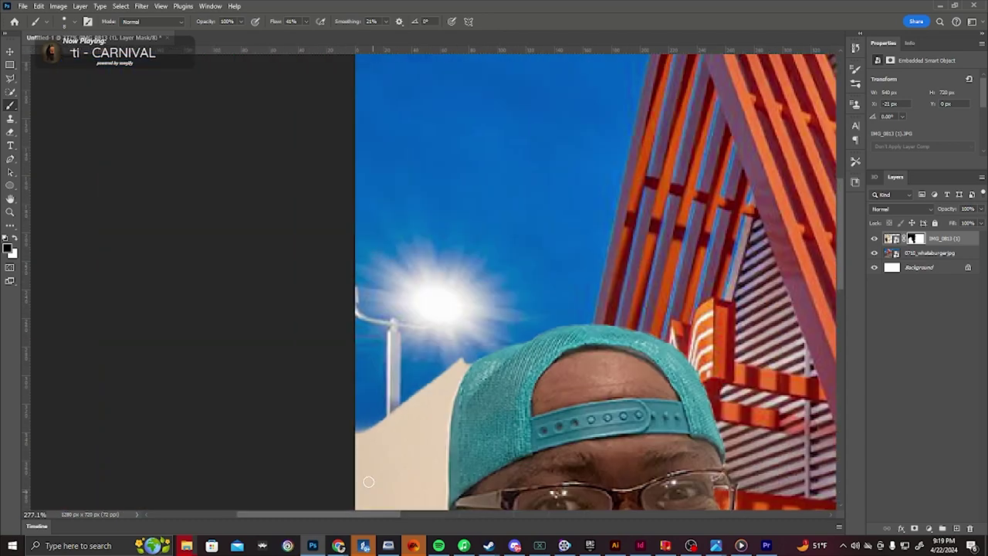
pyautogui.scroll(9, 401, 429)
pyautogui.moveTo(553, 270)
pyautogui.mouseDown()
pyautogui.moveTo(542, 247)
pyautogui.moveTo(498, 290)
pyautogui.moveTo(558, 265)
pyautogui.moveTo(514, 338)
pyautogui.moveTo(509, 363)
pyautogui.moveTo(525, 312)
pyautogui.moveTo(498, 438)
pyautogui.moveTo(461, 400)
pyautogui.moveTo(451, 353)
pyautogui.moveTo(390, 231)
pyautogui.moveTo(389, 206)
pyautogui.moveTo(368, 390)
pyautogui.moveTo(333, 452)
pyautogui.moveTo(295, 417)
pyautogui.moveTo(374, 381)
pyautogui.moveTo(385, 277)
pyautogui.moveTo(388, 293)
pyautogui.moveTo(411, 260)
pyautogui.moveTo(403, 274)
pyautogui.moveTo(427, 248)
pyautogui.moveTo(458, 235)
pyautogui.moveTo(411, 263)
pyautogui.moveTo(358, 329)
pyautogui.moveTo(373, 347)
pyautogui.moveTo(355, 374)
pyautogui.moveTo(303, 382)
pyautogui.moveTo(391, 194)
pyautogui.moveTo(324, 85)
pyautogui.mouseUp()
pyautogui.scroll(1, 337, 385)
pyautogui.scroll(-5, 344, 432)
pyautogui.scroll(4, 343, 440)
pyautogui.scroll(2, 321, 85)
pyautogui.scroll(-4, 322, 192)
pyautogui.scroll(3, 320, 208)
pyautogui.moveTo(323, 304)
pyautogui.mouseDown()
pyautogui.moveTo(352, 134)
pyautogui.moveTo(393, 331)
pyautogui.moveTo(420, 216)
pyautogui.moveTo(412, 437)
pyautogui.moveTo(429, 329)
pyautogui.moveTo(451, 405)
pyautogui.mouseUp()
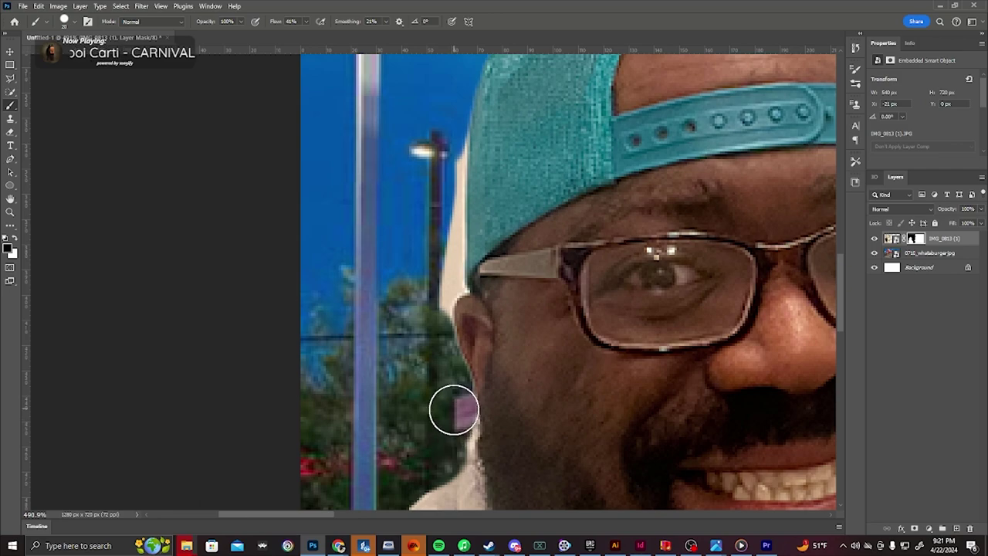
# Step: Mask out the cream strip between the background lamp post and the back of the cap down to the ear, using an 8 px brush
pyautogui.scroll(-2, 425, 419)
pyautogui.scroll(3, 456, 378)
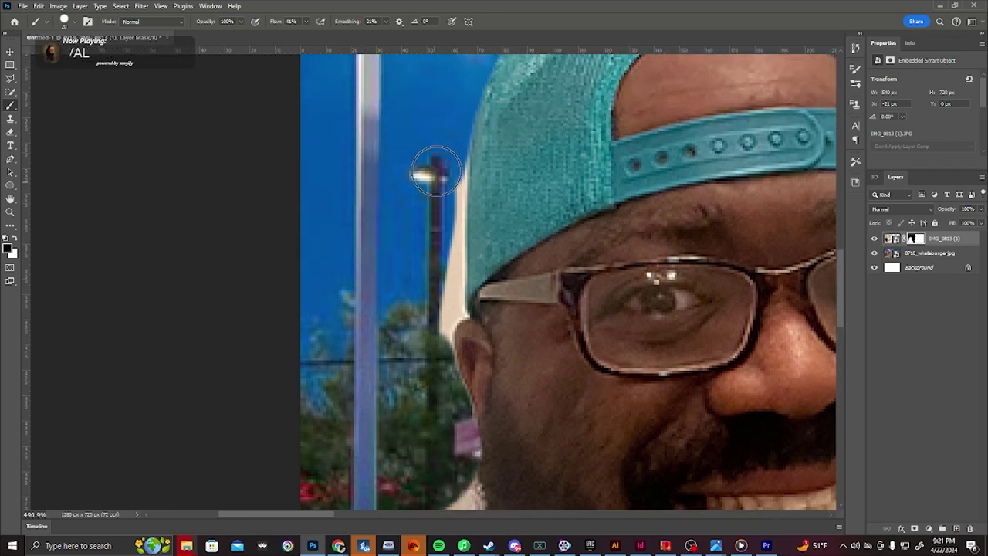
pyautogui.scroll(4, 442, 255)
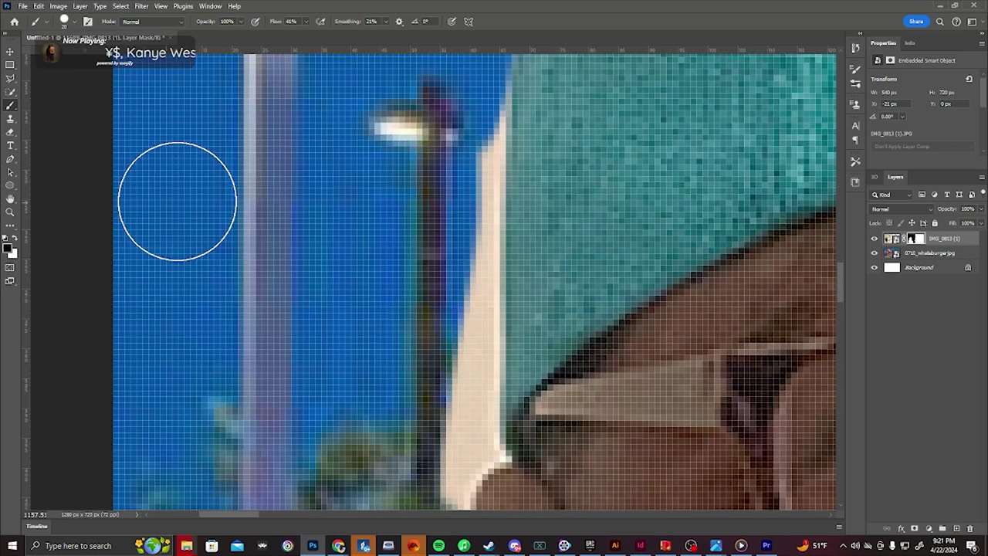
pyautogui.moveTo(483, 95)
pyautogui.mouseDown()
pyautogui.moveTo(467, 235)
pyautogui.moveTo(478, 188)
pyautogui.moveTo(474, 396)
pyautogui.moveTo(448, 394)
pyautogui.moveTo(441, 462)
pyautogui.moveTo(471, 398)
pyautogui.moveTo(453, 420)
pyautogui.moveTo(445, 483)
pyautogui.moveTo(454, 320)
pyautogui.mouseUp()
pyautogui.scroll(-2, 443, 428)
pyautogui.scroll(-3, 453, 419)
pyautogui.scroll(-2, 453, 319)
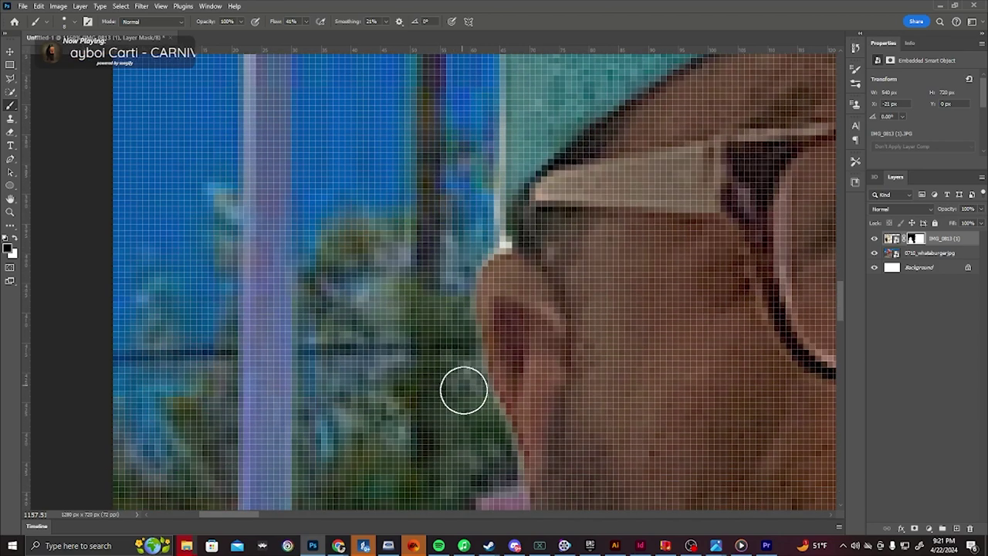
pyautogui.scroll(2, 481, 316)
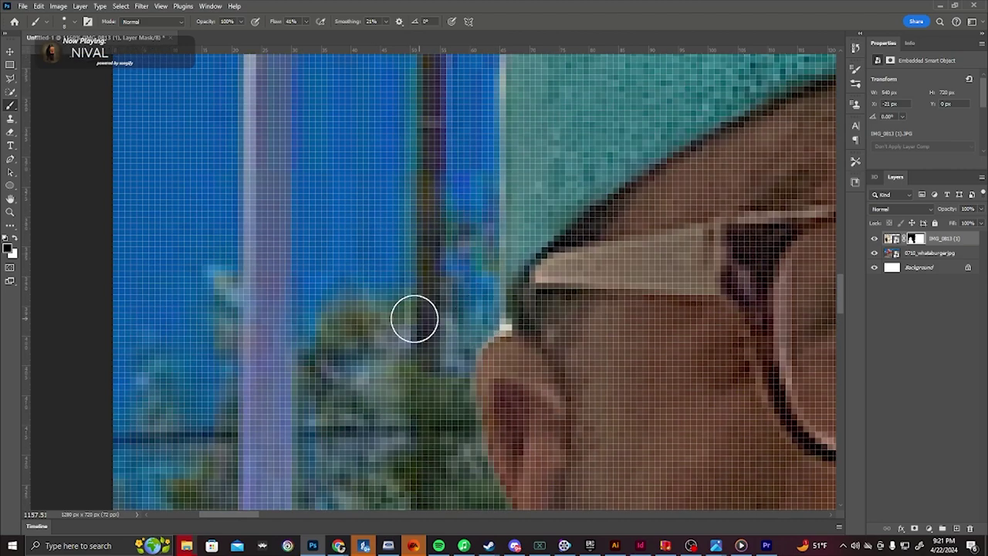
pyautogui.scroll(-6, 342, 330)
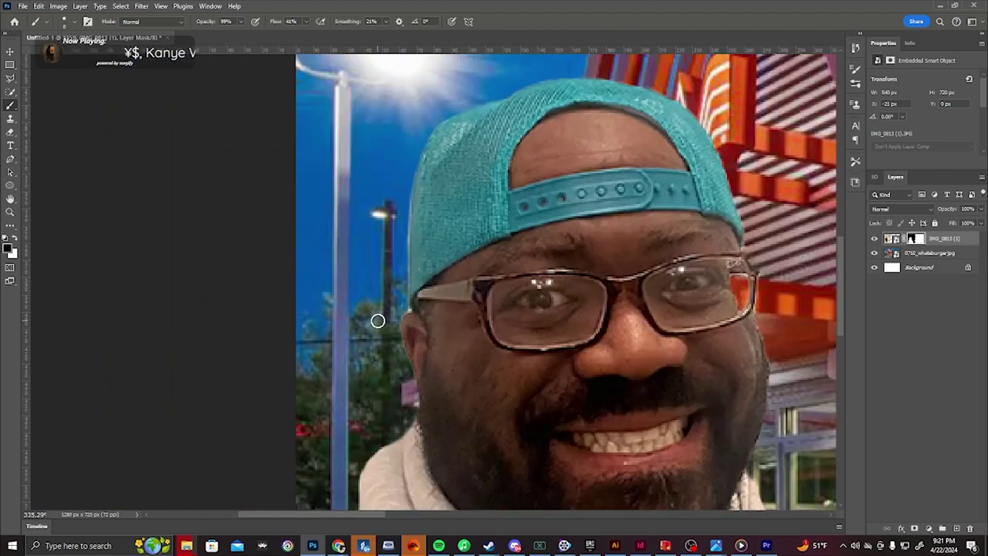
# Step: Reduce the brush to 1 px and mask out the light pixels above the ear and along the cap's back edge
pyautogui.scroll(6, 393, 338)
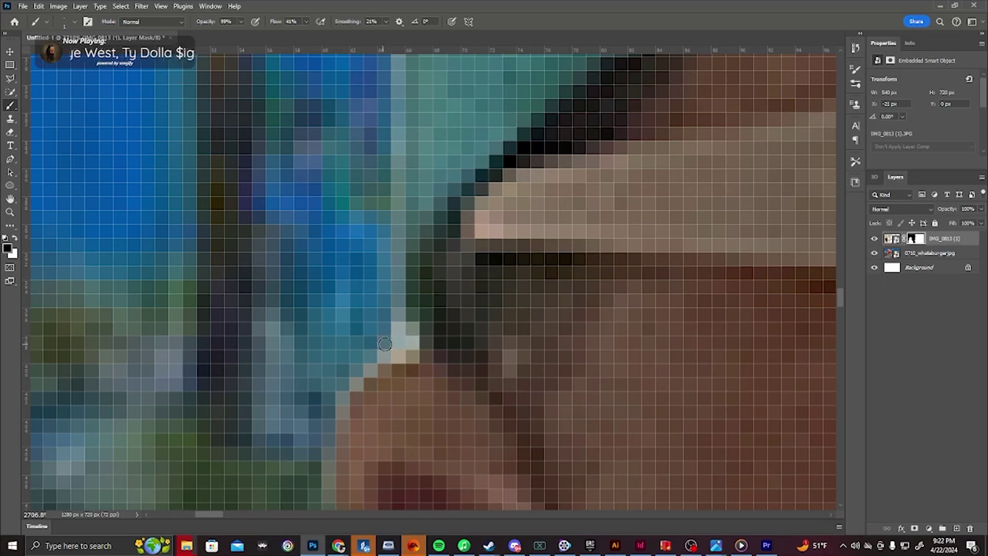
pyautogui.click(403, 336)
pyautogui.scroll(-4, 318, 347)
pyautogui.scroll(4, 336, 186)
pyautogui.moveTo(359, 270)
pyautogui.mouseDown()
pyautogui.moveTo(351, 378)
pyautogui.moveTo(364, 210)
pyautogui.mouseUp()
pyautogui.scroll(3, 366, 216)
pyautogui.scroll(-6, 355, 255)
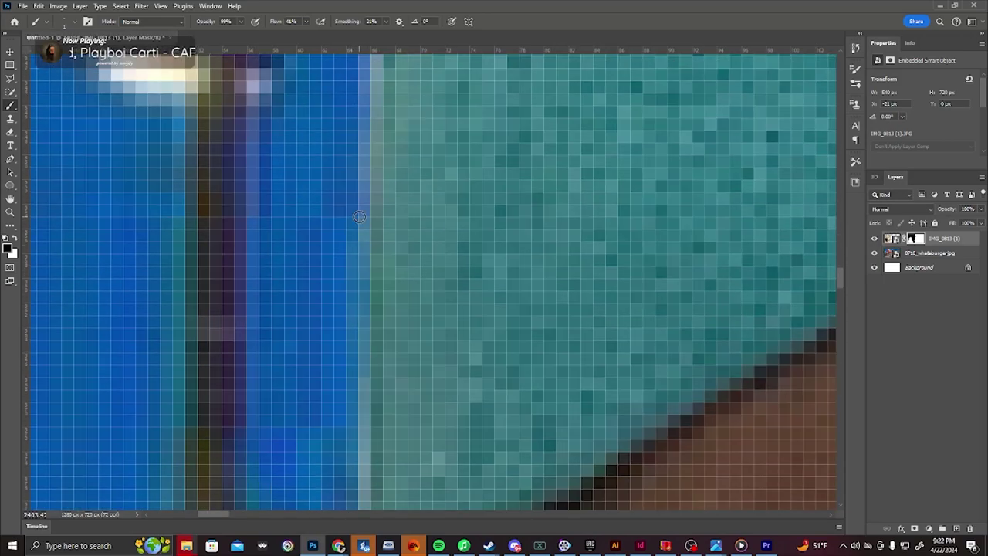
pyautogui.scroll(-8, 367, 428)
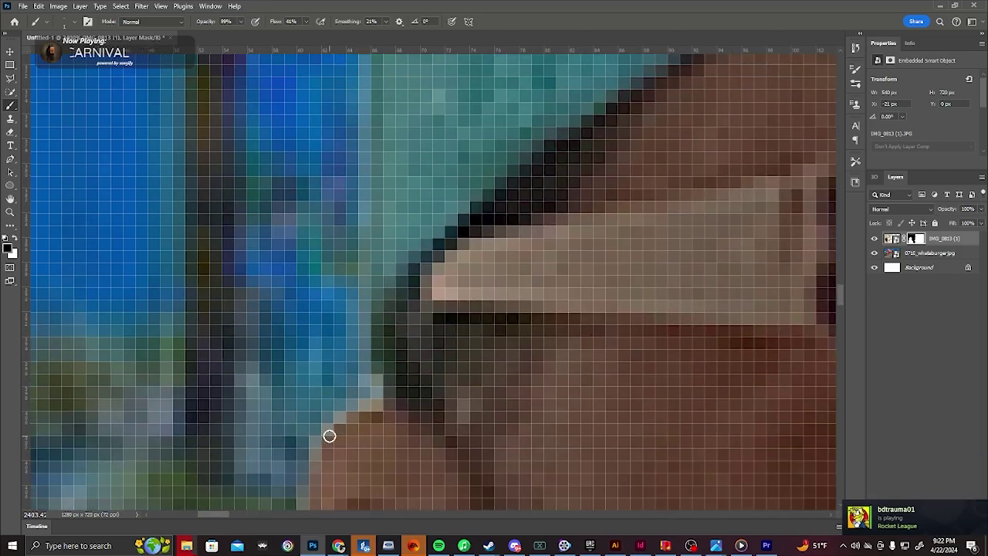
# Step: Quick-export the whole composite as a PNG to the Desktop, naming the file WhatABurgerThumbnail
pyautogui.scroll(-10, 309, 429)
pyautogui.scroll(-1, 342, 425)
pyautogui.moveTo(487, 516); pyautogui.dragTo(546, 514)
pyautogui.scroll(-5, 357, 326)
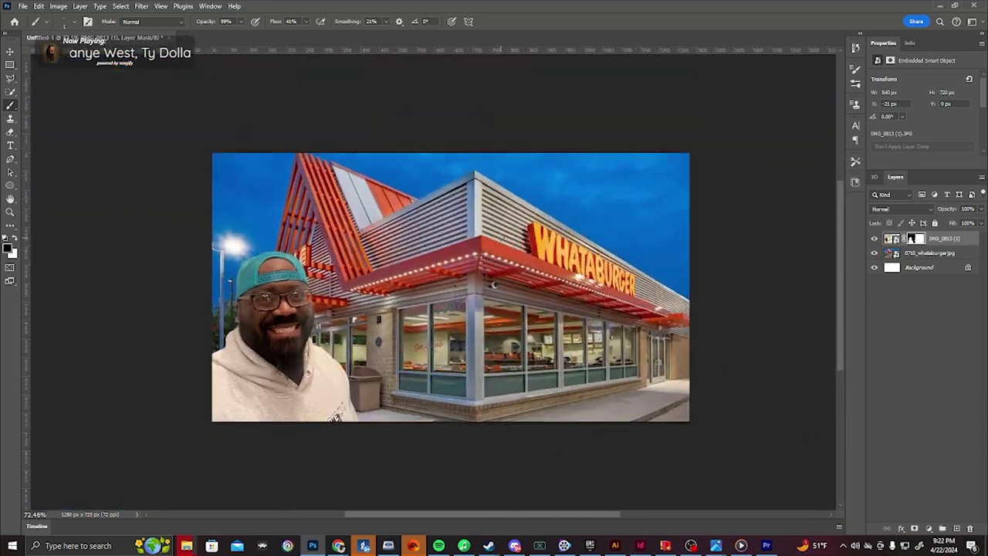
pyautogui.scroll(4, 357, 325)
pyautogui.scroll(-2, 357, 326)
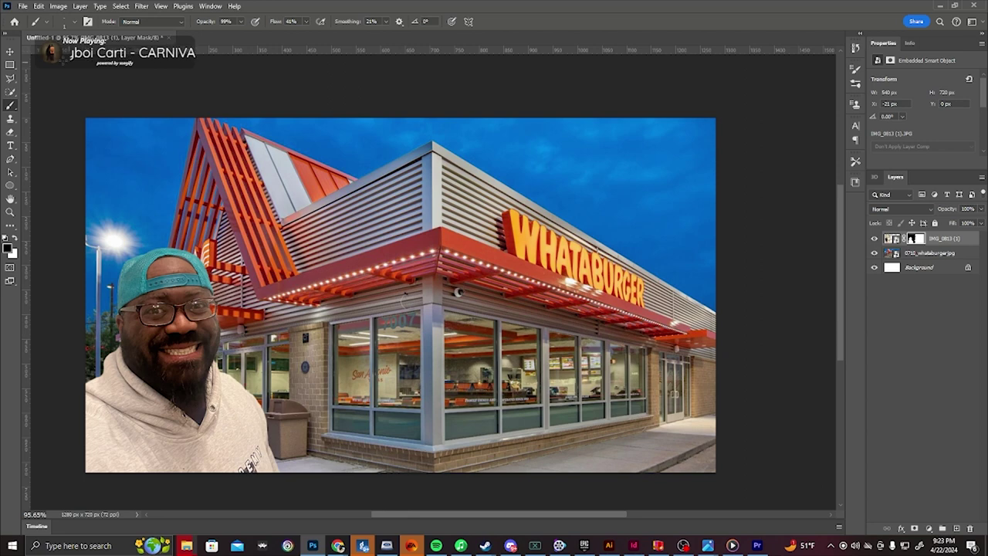
pyautogui.click(23, 6)
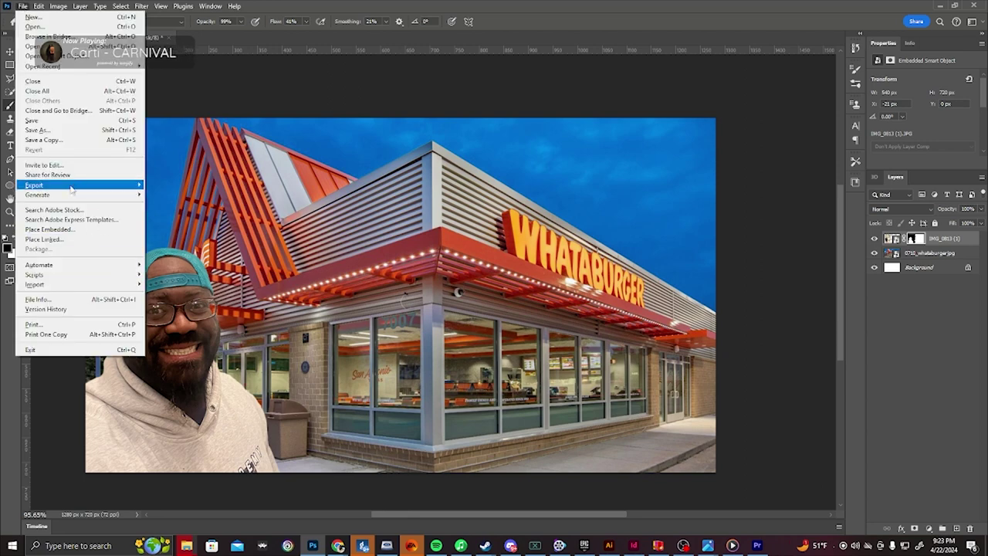
pyautogui.moveTo(98, 186)
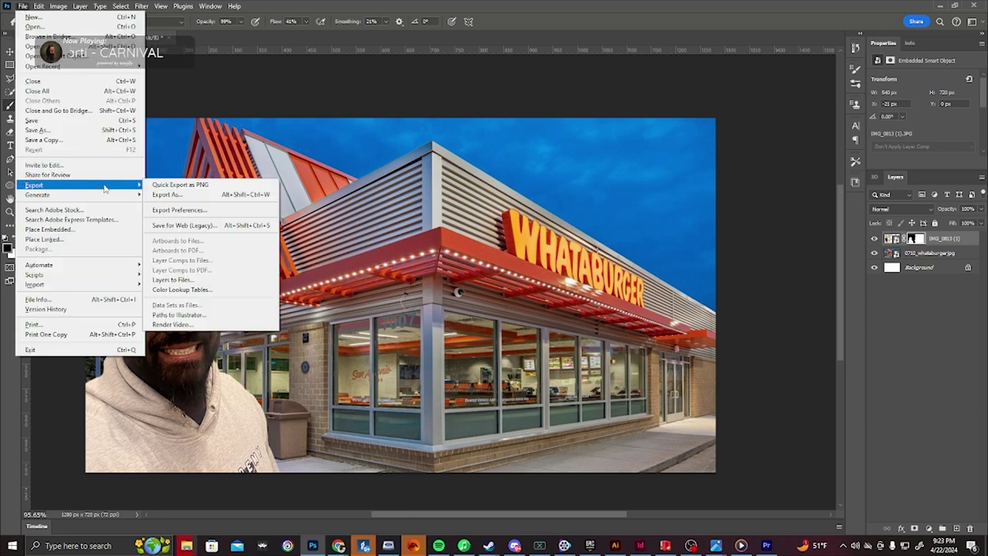
pyautogui.click(182, 186)
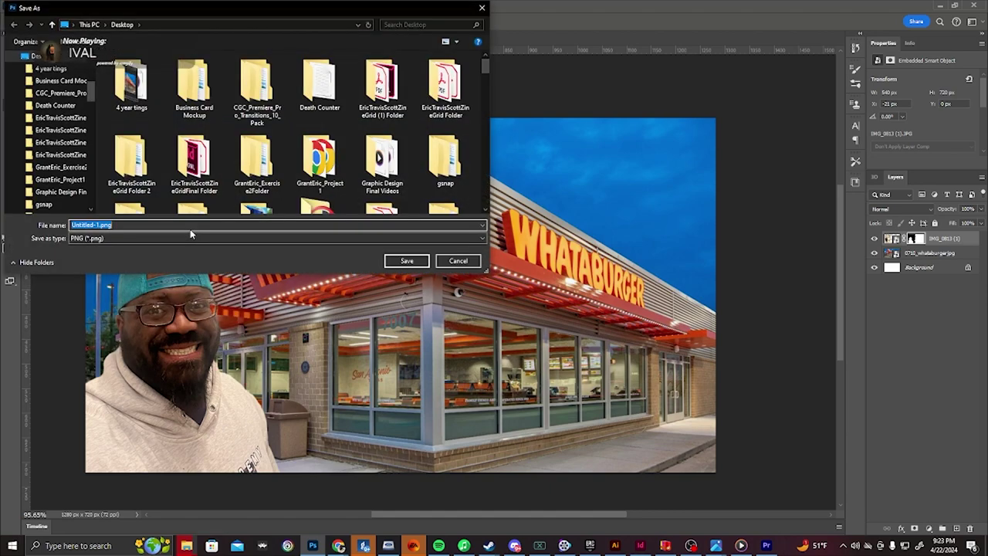
pyautogui.write('WhatABurger')
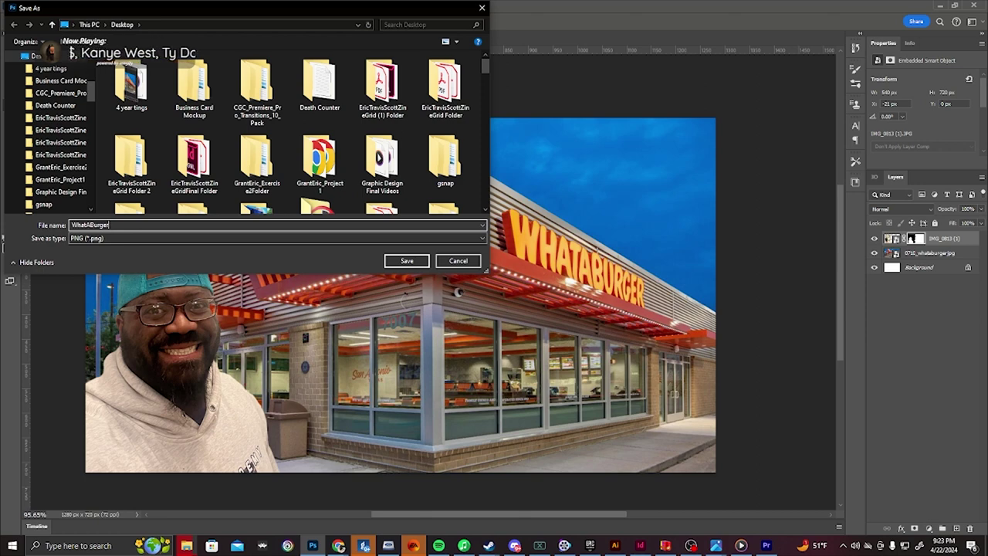
pyautogui.write('Th')
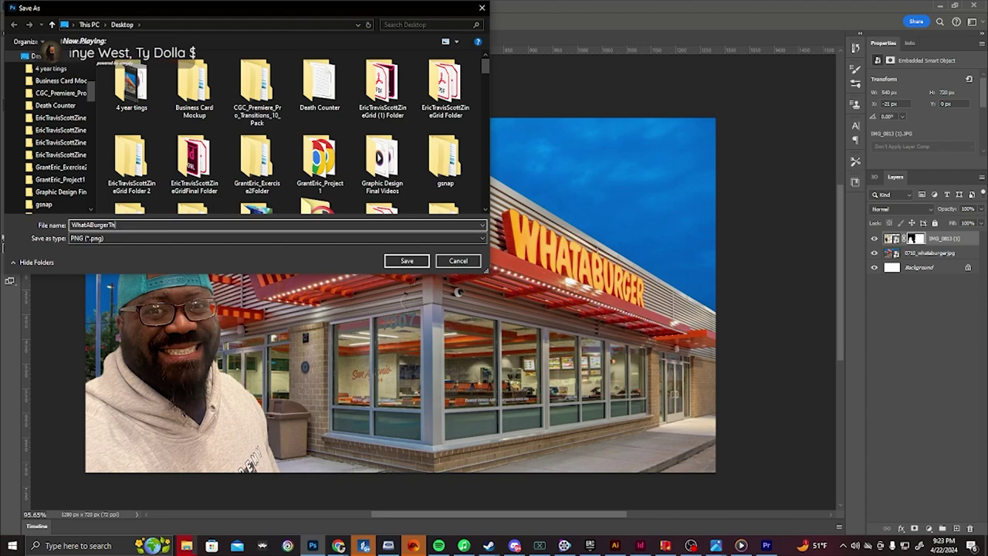
pyautogui.write('umbnail')
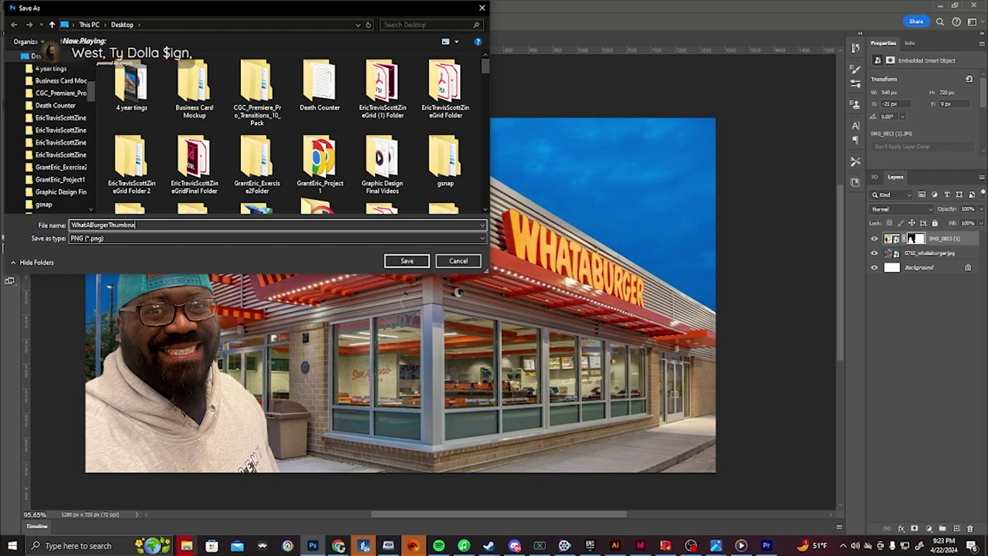